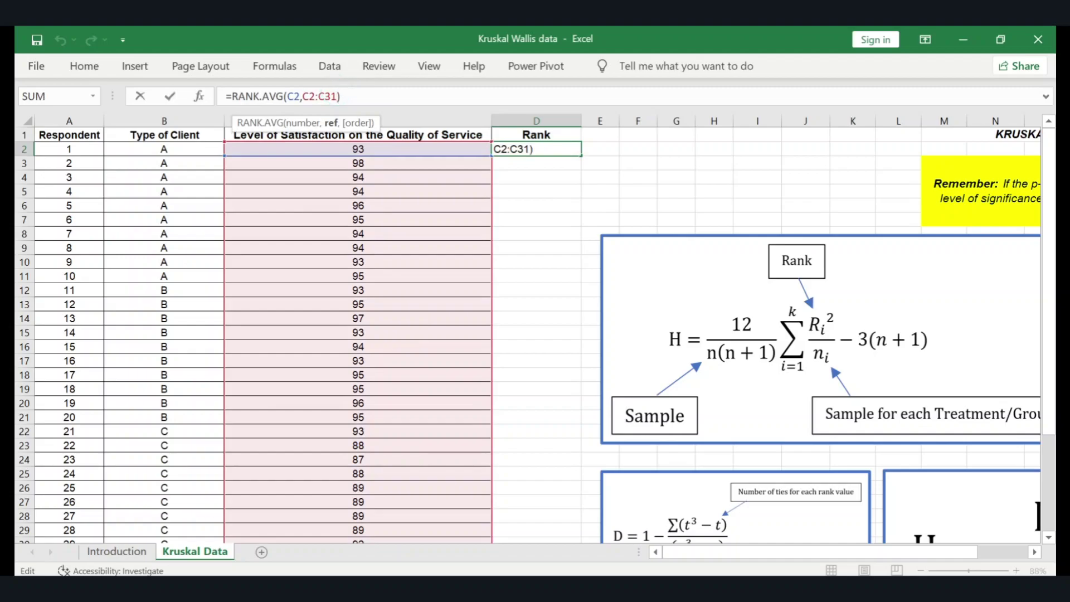
- Lock the RANK.AVG reference range in D2 as $C$2:$C$31 and fill the formula down the Rank column to row 31
key("F4")
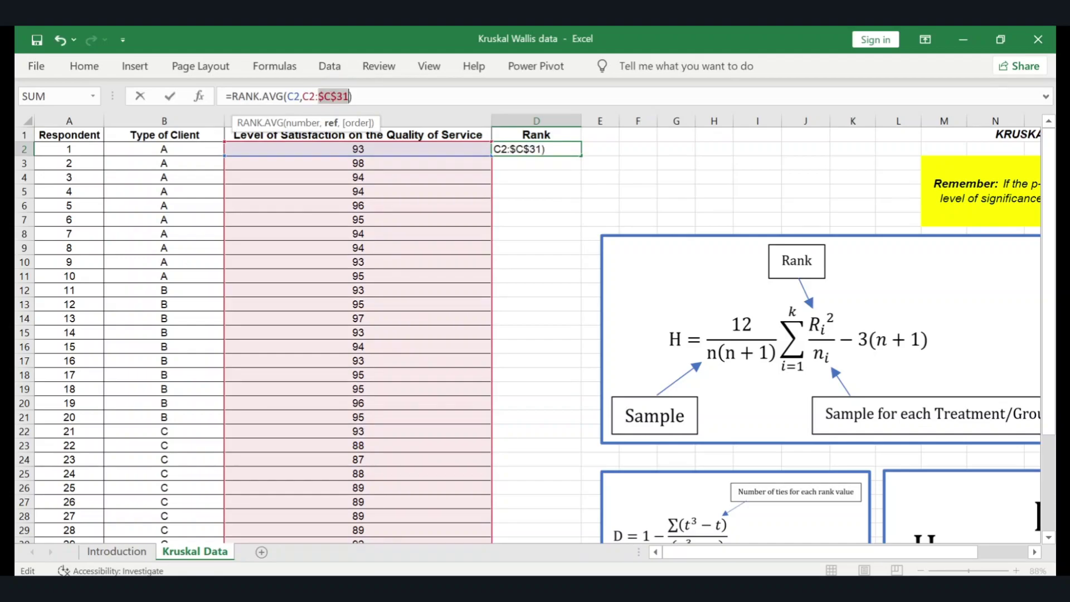
key("F4")
key("Return")
left_click(496, 149)
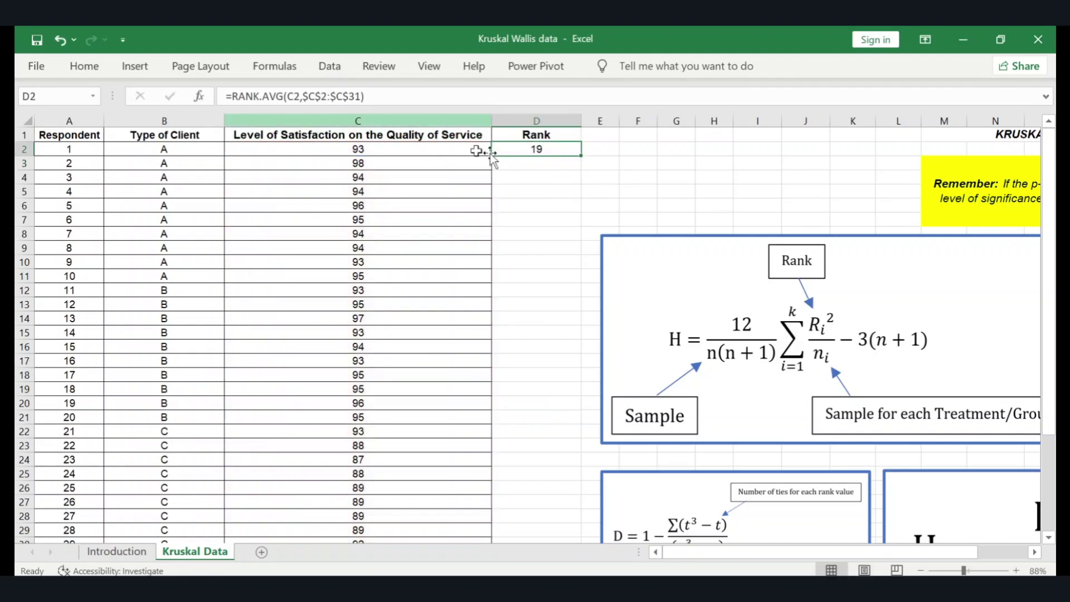
double_click(583, 158)
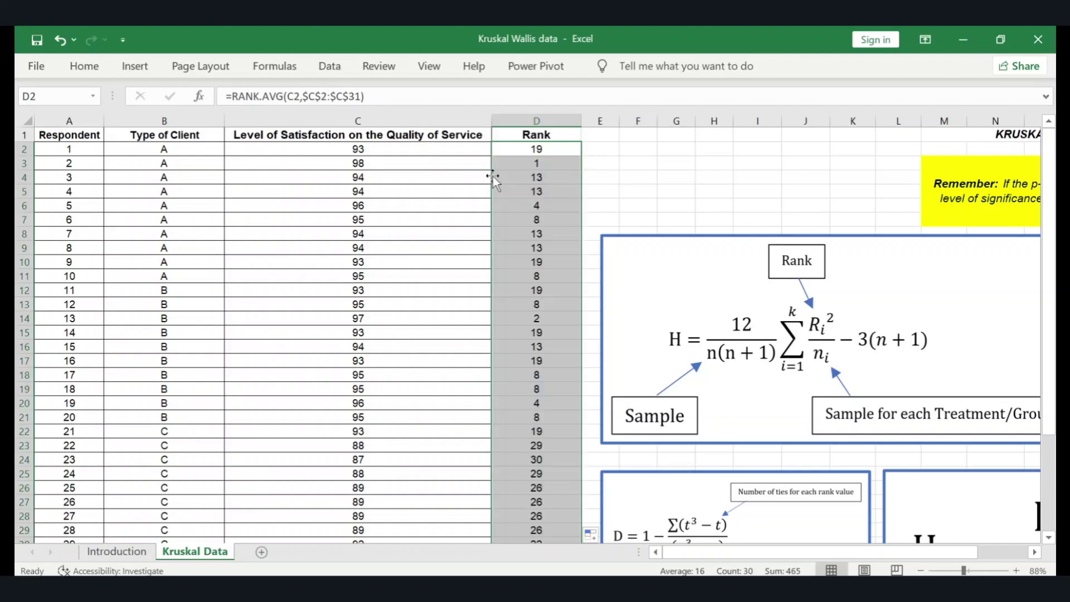
left_click(515, 159)
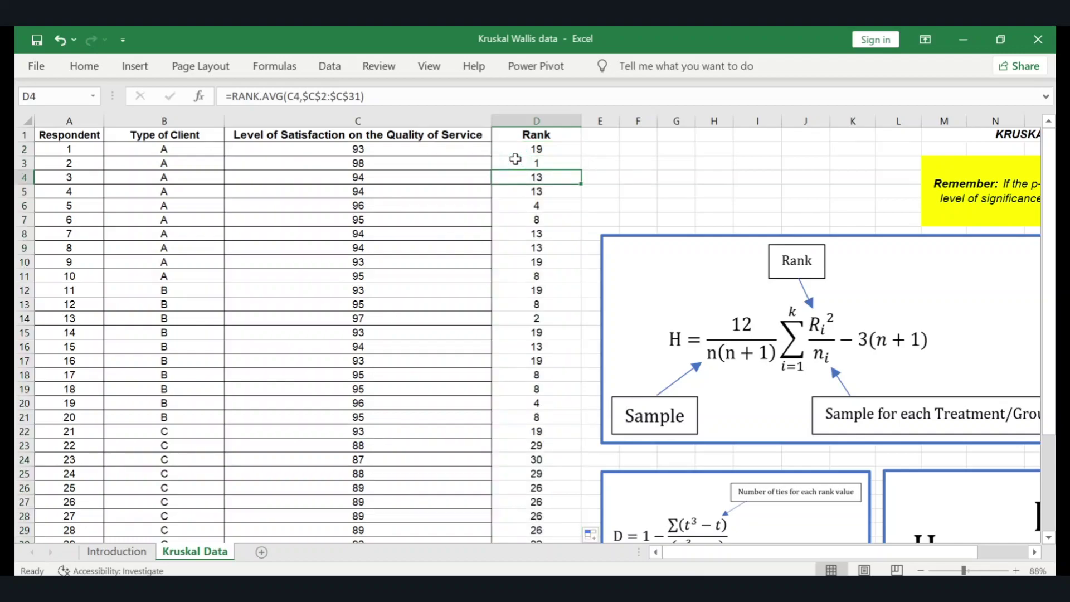
key("ctrl+Down")
key("ctrl+Up")
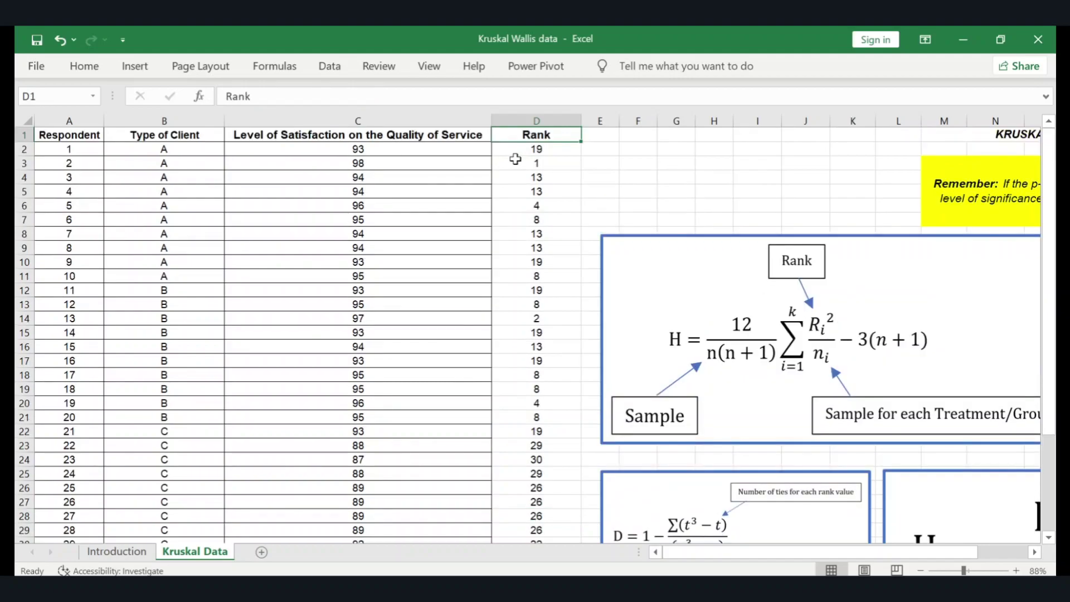
key("Down")
key("Up")
scroll(462, 224, "down", 1, "ctrl")
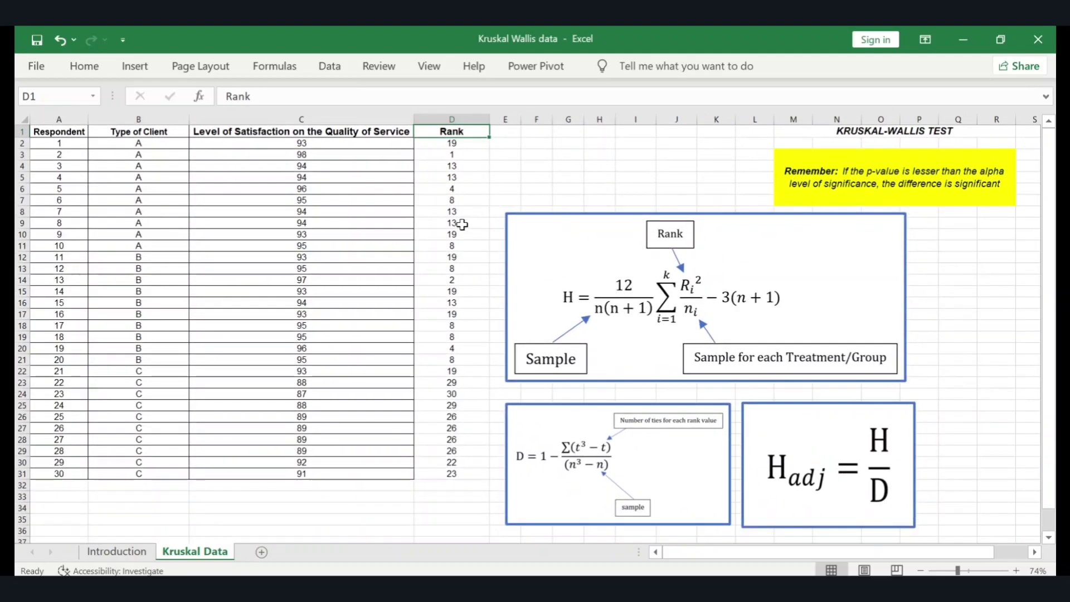
left_click_drag(444, 143, 446, 244)
key("ctrl+c")
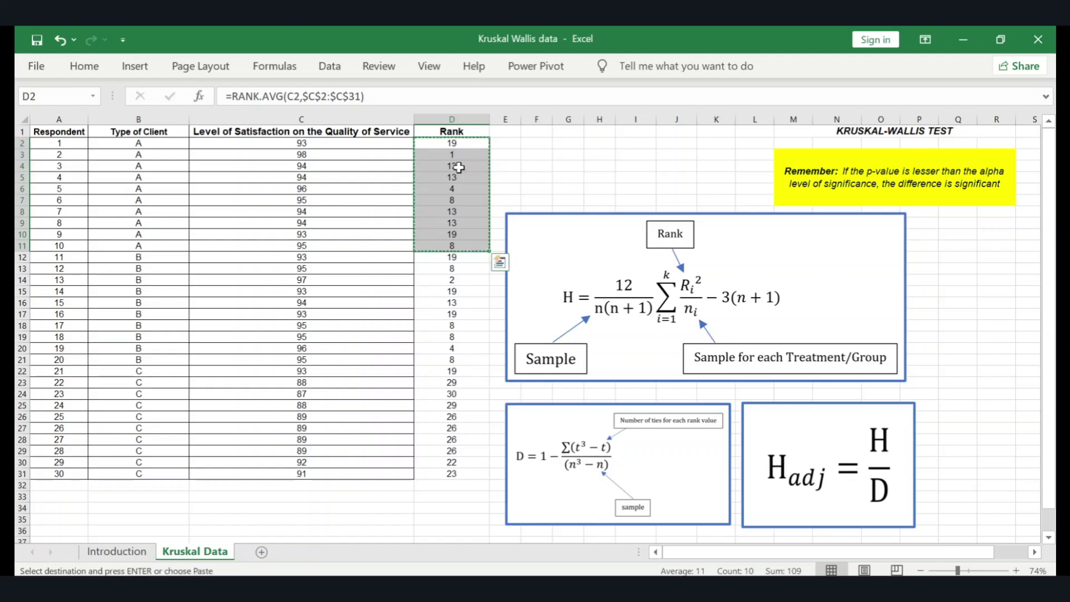
double_click(444, 143)
key("Return")
- Insert four blank columns directly after the Rank column and make them narrower
left_click(505, 119)
right_click(507, 120)
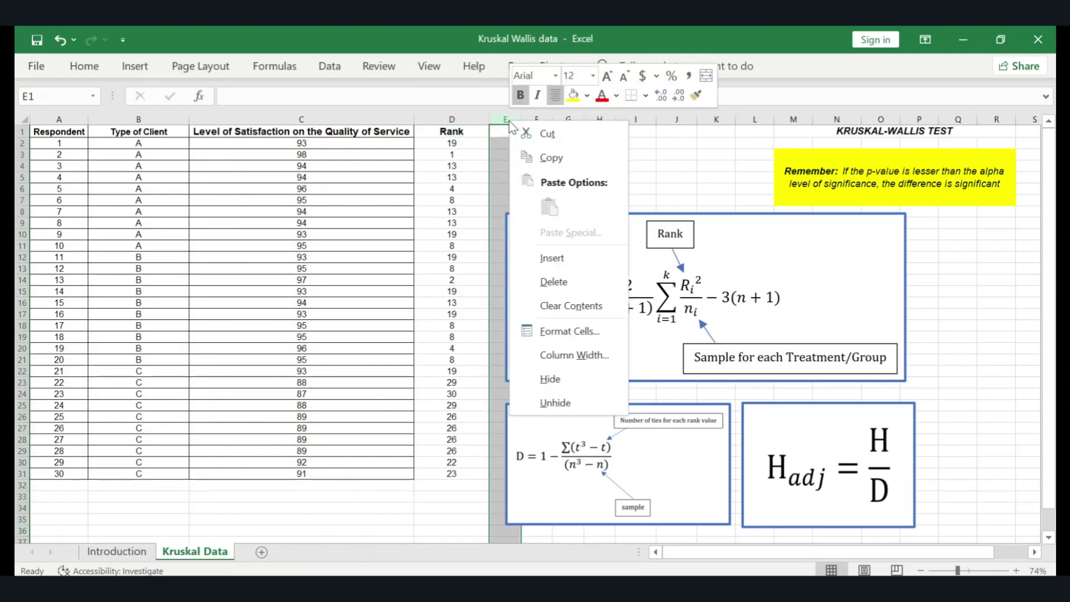
left_click(529, 257)
right_click(513, 119)
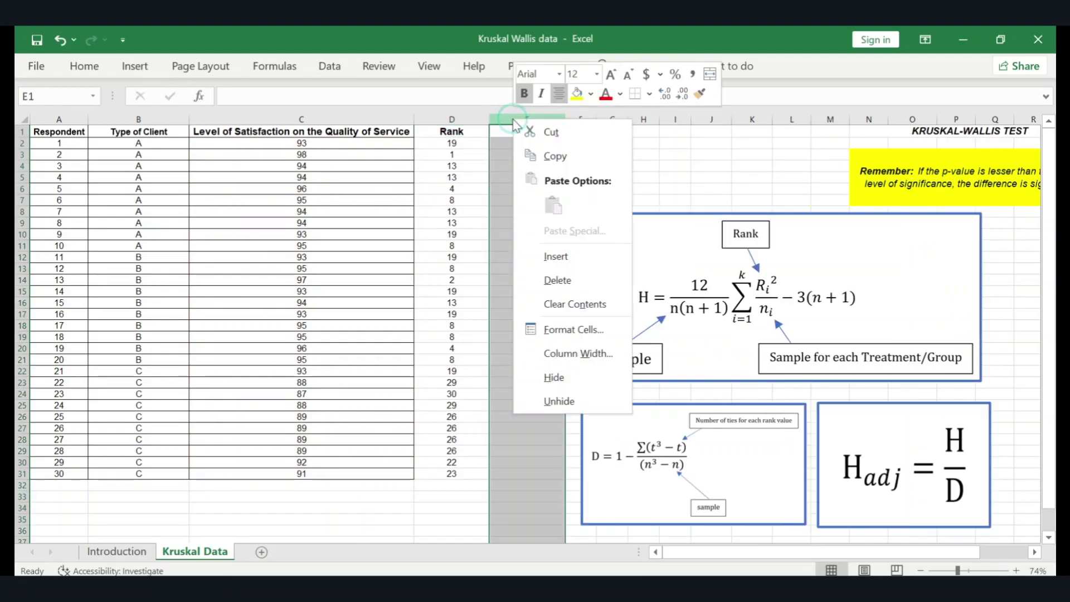
left_click(543, 255)
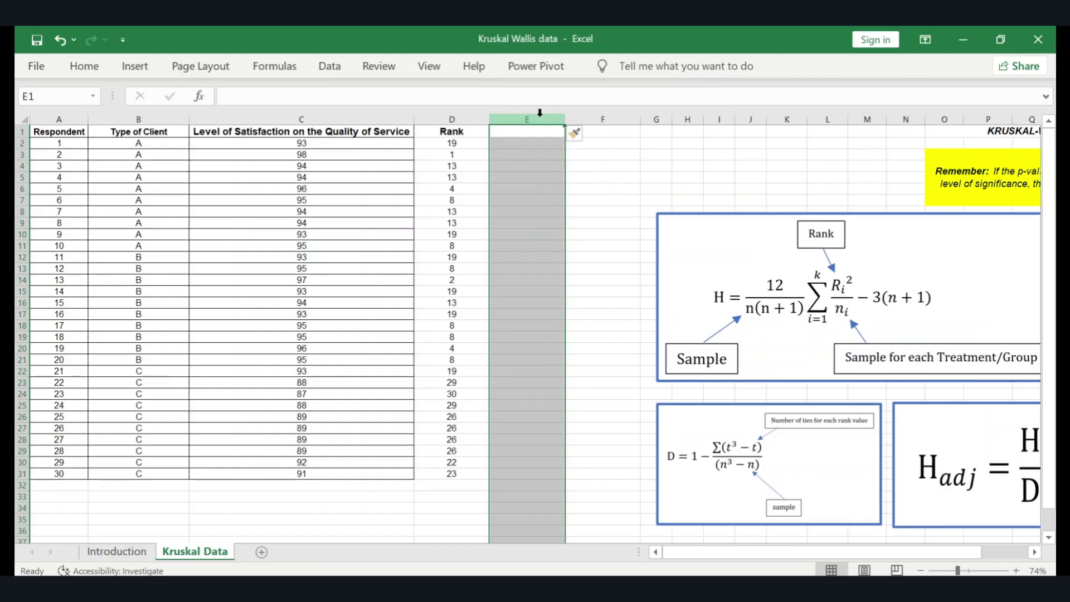
right_click(542, 120)
left_click(557, 254)
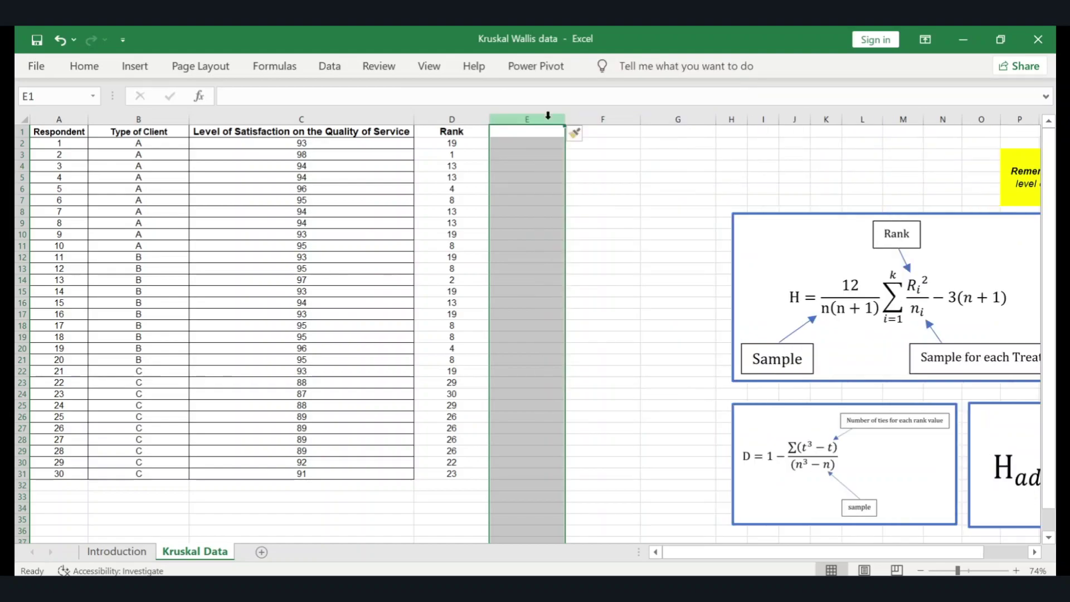
right_click(548, 117)
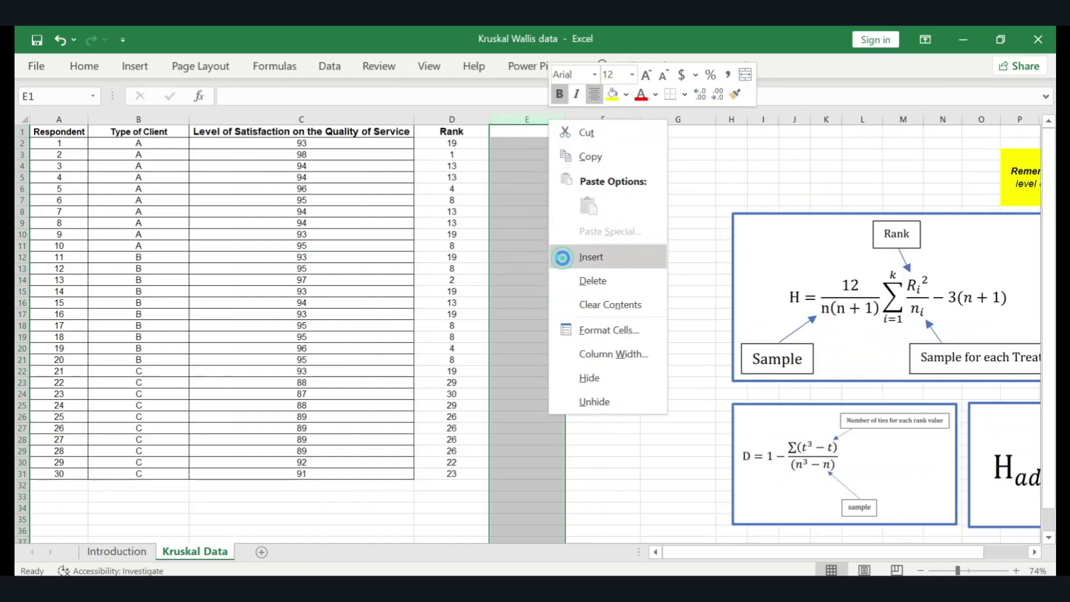
left_click(563, 258)
left_click_drag(555, 118, 675, 117)
- Enter the group headers A, B and C in cells F1, G1 and H1
left_click(539, 132)
type("A")
key("Tab")
type("B")
key("Tab")
type("C")
key("Return")
- Move the client type A ranks from D2:D11 to the A column, starting at F2
left_click_drag(450, 143, 446, 244)
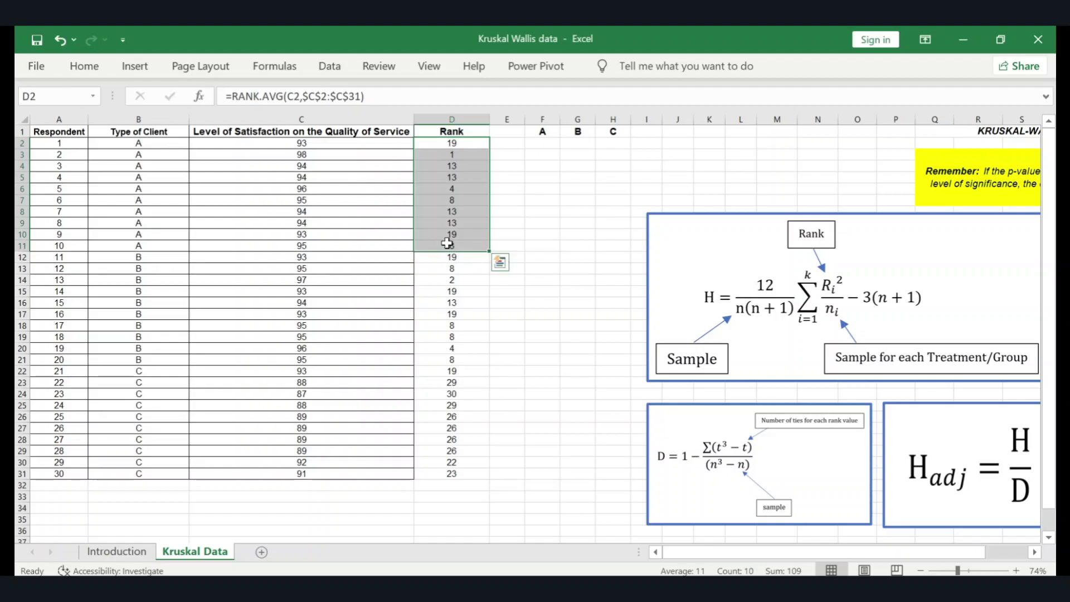
key("ctrl+x")
key("Right")
key("Right")
key("ctrl+v")
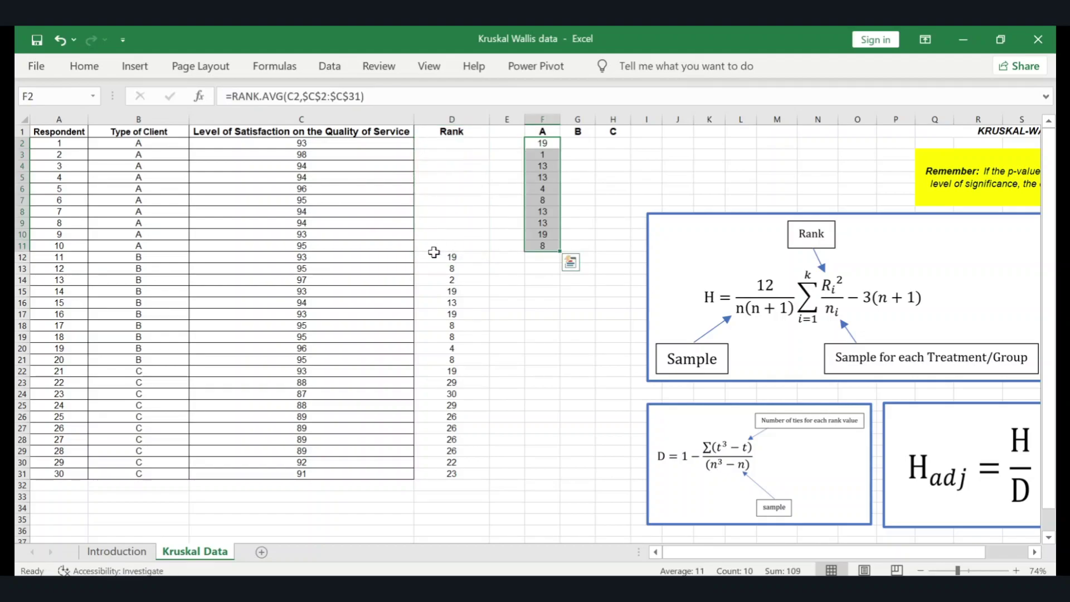
- Move the client type B ranks from D12:D21 to the B column, starting at G2
left_click(434, 252)
key("shift+Down")
key("shift+Down")
key("shift+Down")
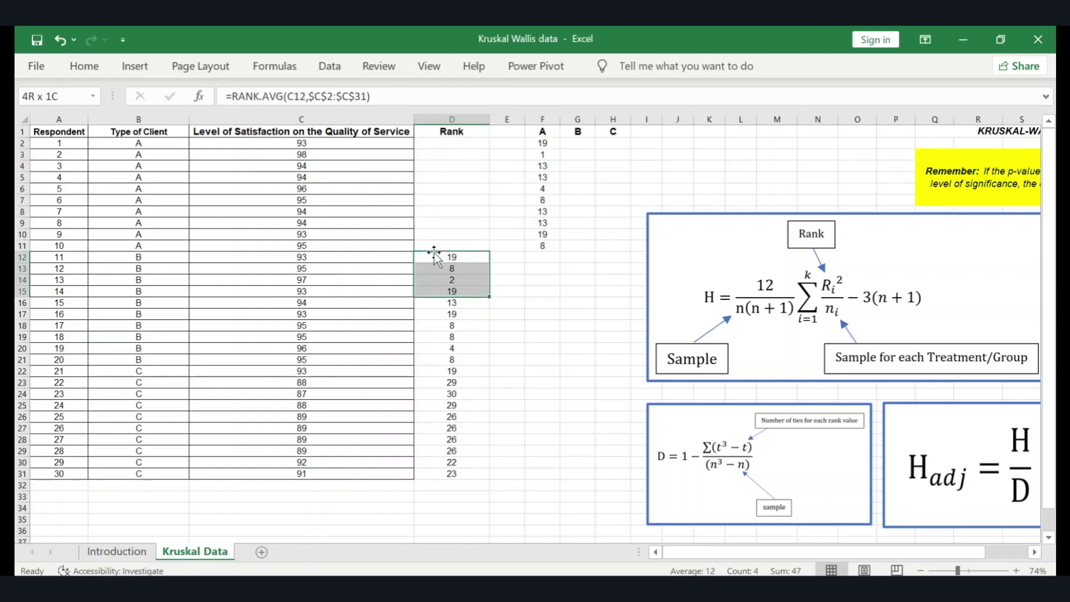
key("shift+Down")
key("shift+Down")
key("shift+Down")
key("shift+Down")
key("shift+Down")
key("shift+Down")
key("ctrl+x")
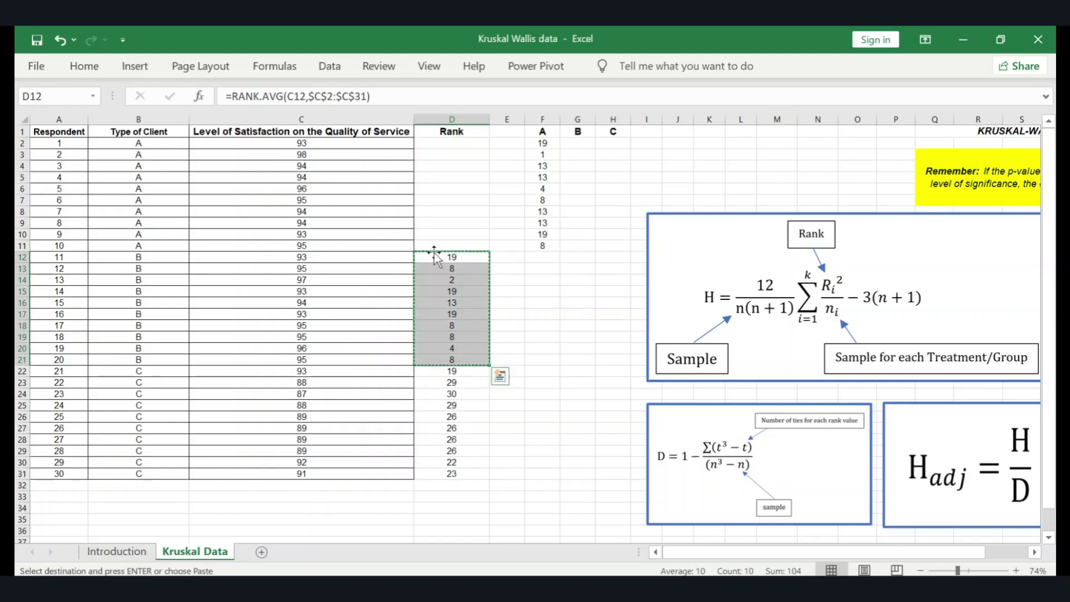
left_click(580, 144)
key("Return")
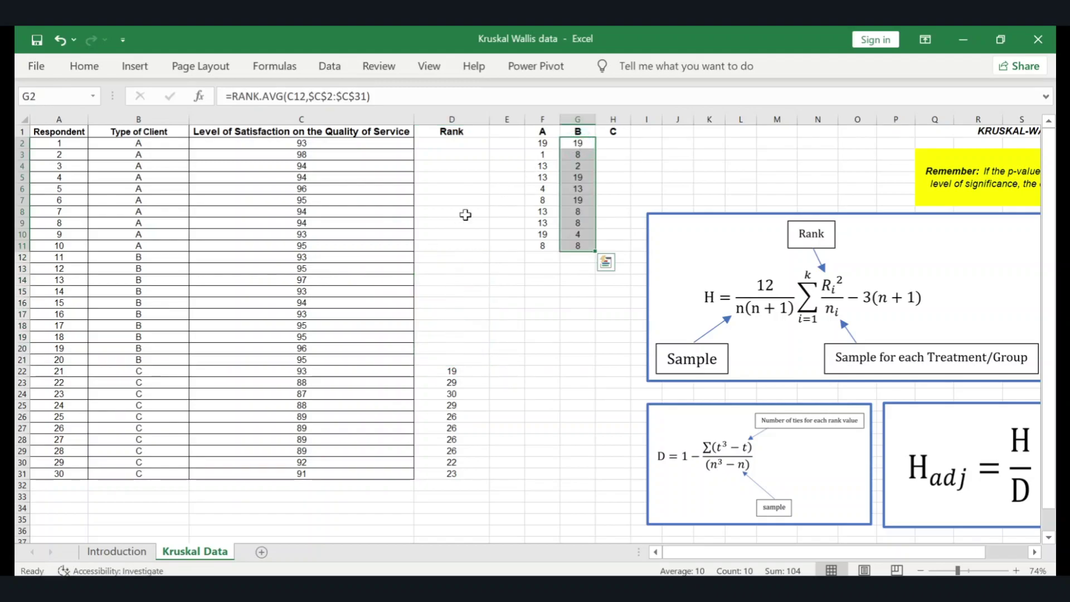
- Move the client type C ranks from D22:D31 to the C column, starting at H2
left_click_drag(452, 370, 451, 474)
key("ctrl+x")
left_click(617, 144)
key("Return")
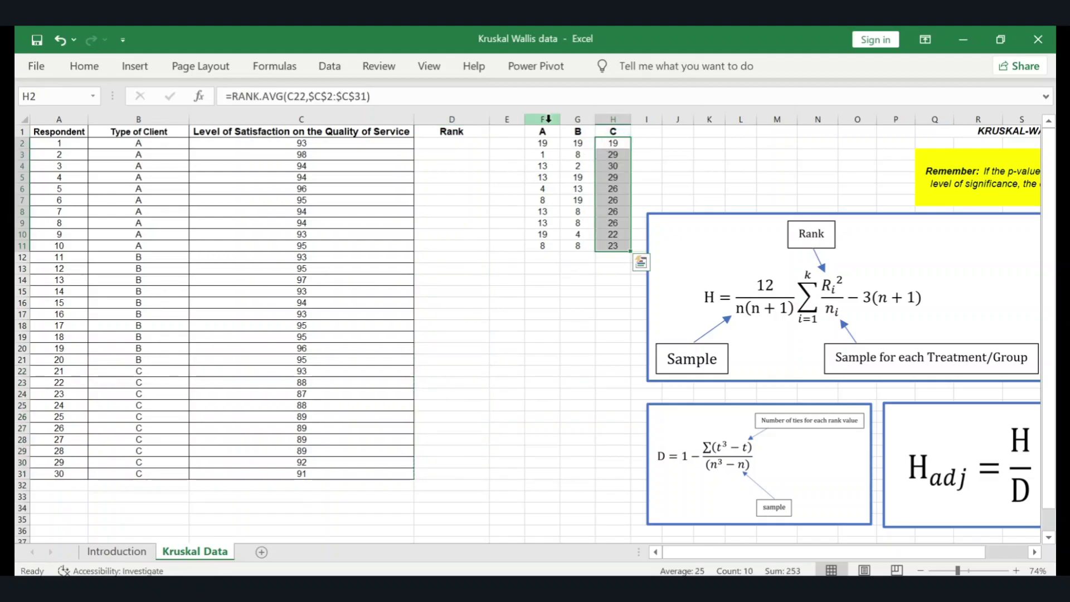
- Hide columns A through E so the sheet starts at the grouped ranks
left_click_drag(514, 121, 59, 119)
right_click(513, 118)
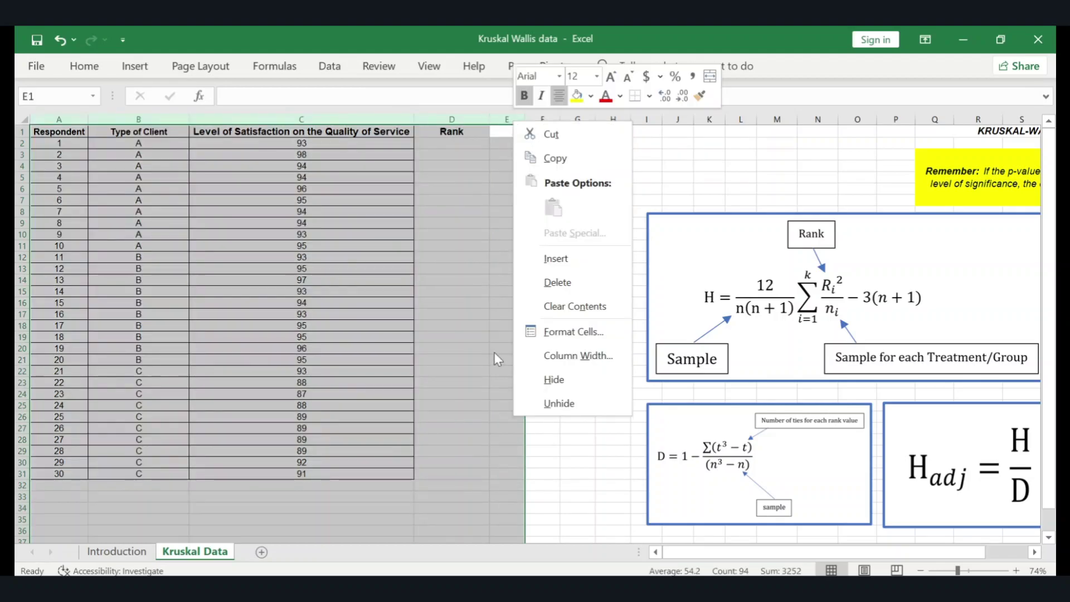
left_click(556, 379)
left_click(66, 177)
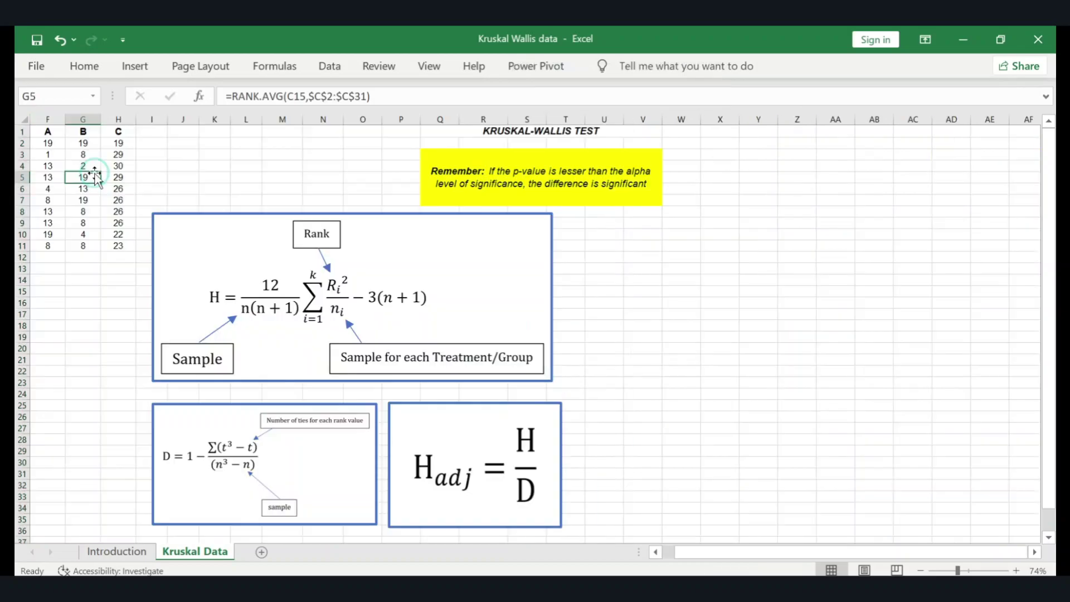
- Shrink the H formula picture and place it beside the grouped ranks, with its upper-left corner near cell N1
scroll(83, 178, "up", 4)
key("Up")
key("Up")
key("Up")
key("Up")
left_click_drag(350, 361, 534, 211)
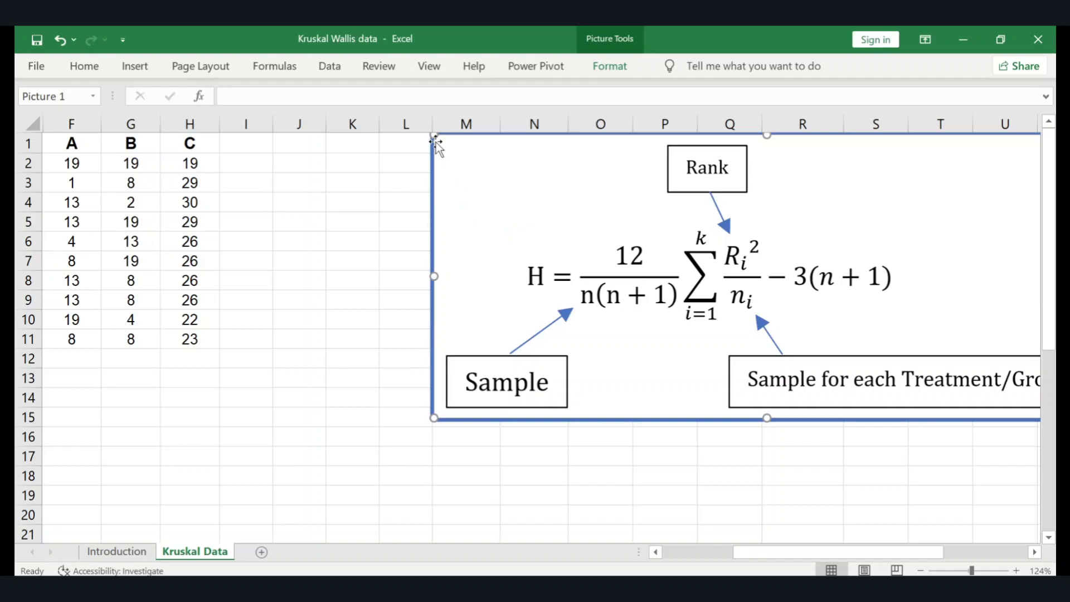
left_click_drag(436, 142, 553, 185)
left_click(648, 269)
left_click_drag(648, 270, 591, 220)
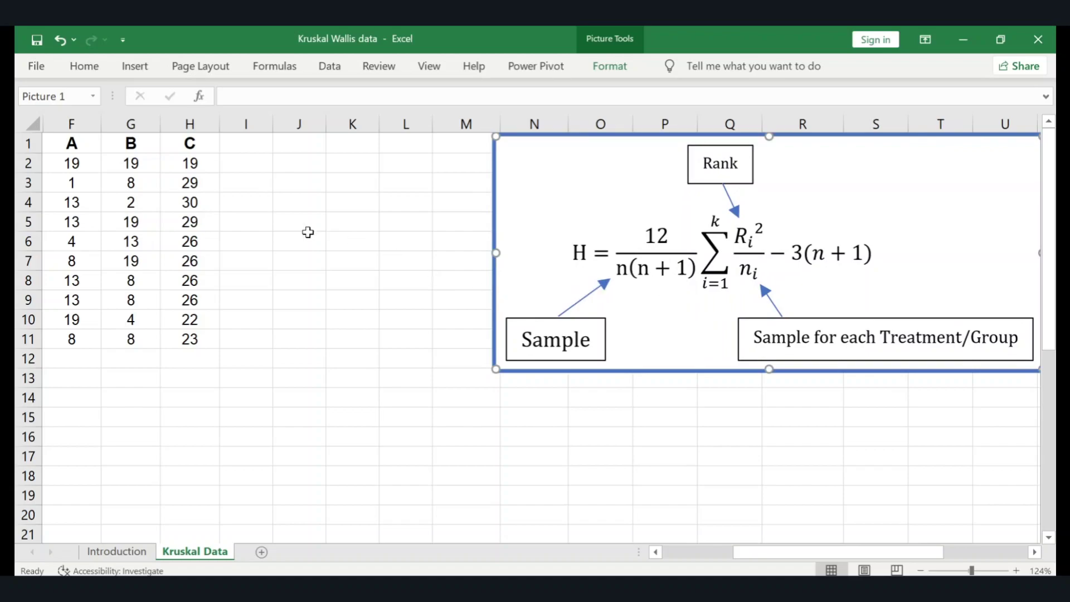
- Insert a blank column before the group A ranks and enter the label R in F12
left_click(98, 363)
left_click(71, 128)
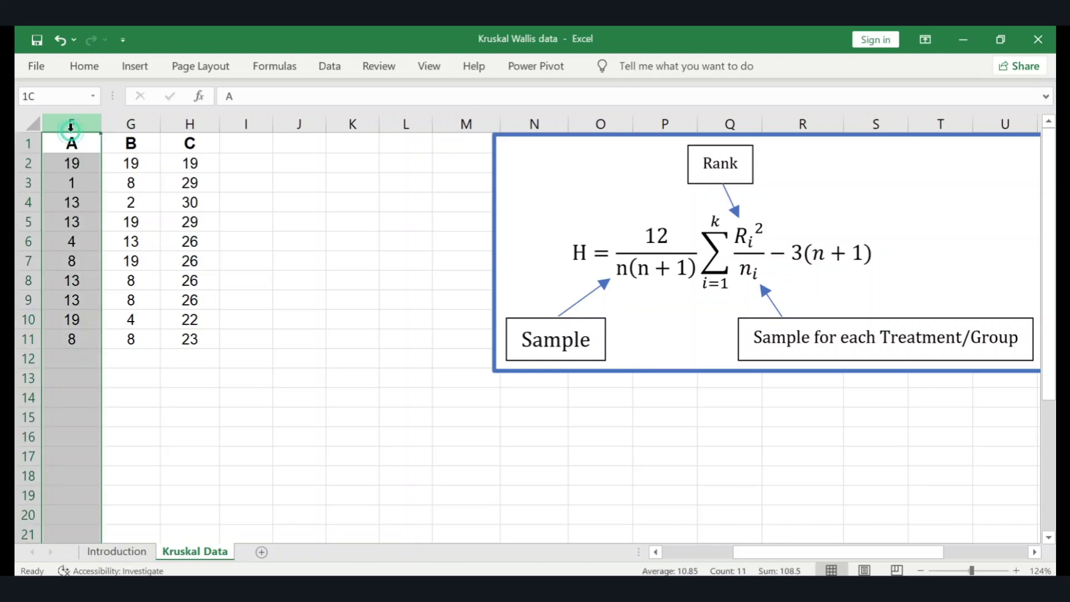
right_click(71, 128)
left_click(125, 268)
key("Down")
key("Down")
key("Down")
key("Down")
key("Down")
key("Down")
key("Down")
key("Down")
key("Down")
key("Down")
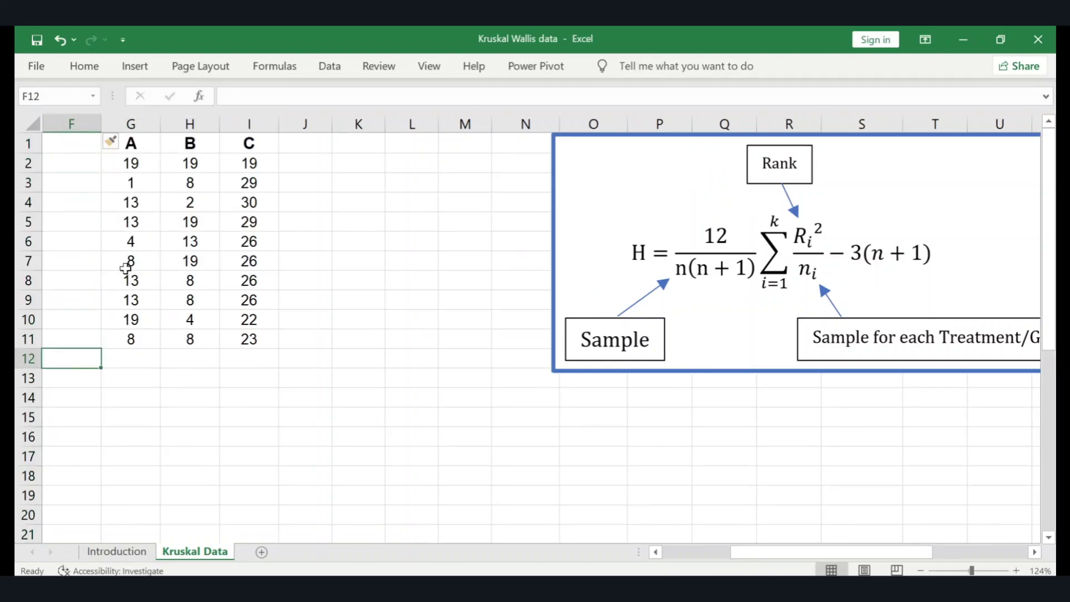
type("R")
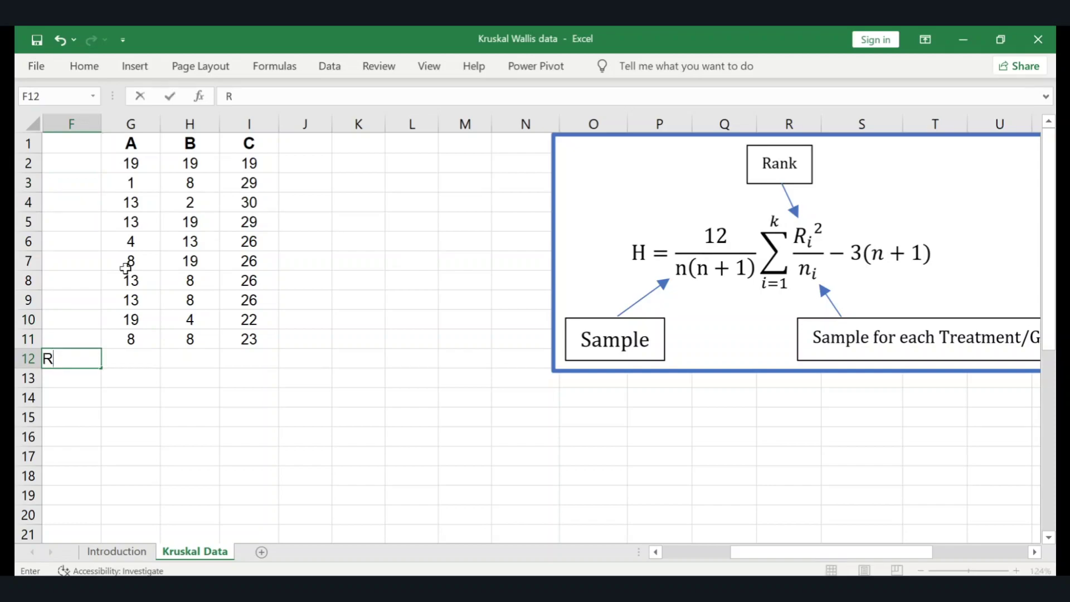
key("Tab")
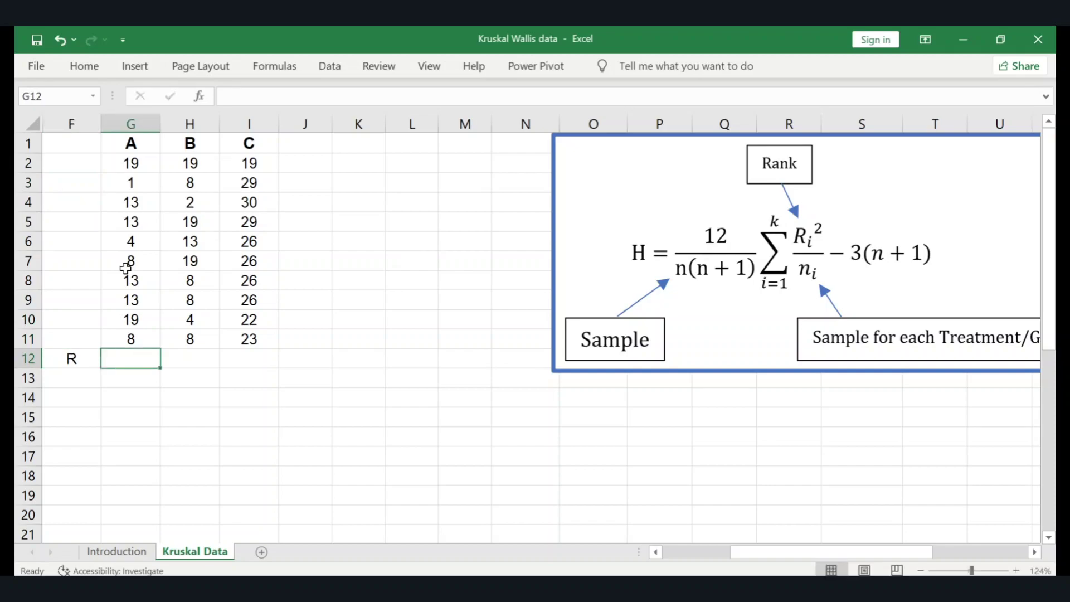
- Sum group A's ranks in G12 with =SUM(G2:G11) and copy the formula to H12 and I12 for groups B and C
key("Left")
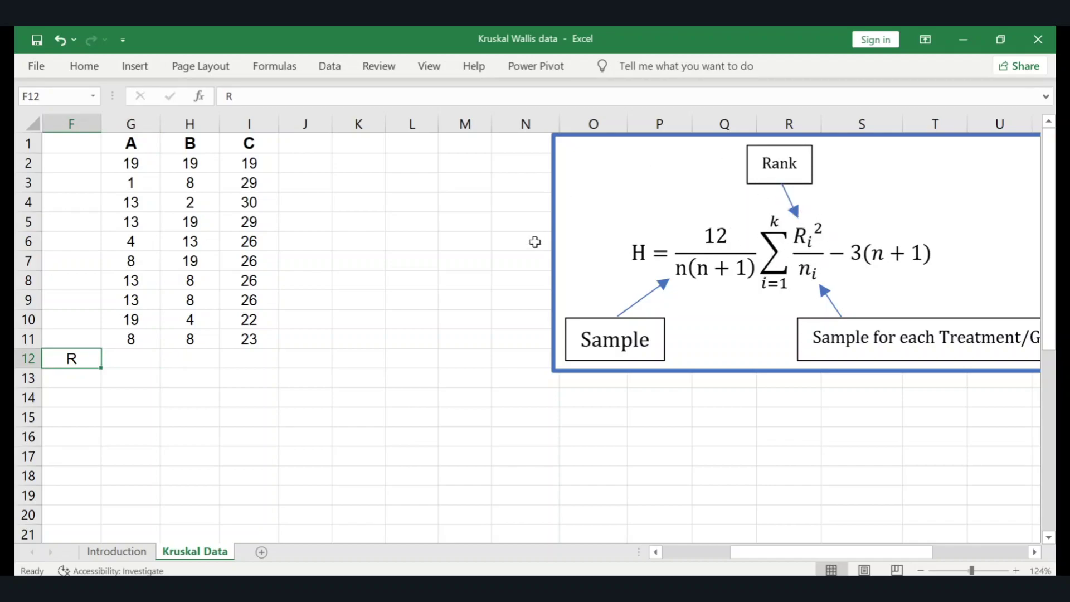
key("Down")
key("Up")
key("Right")
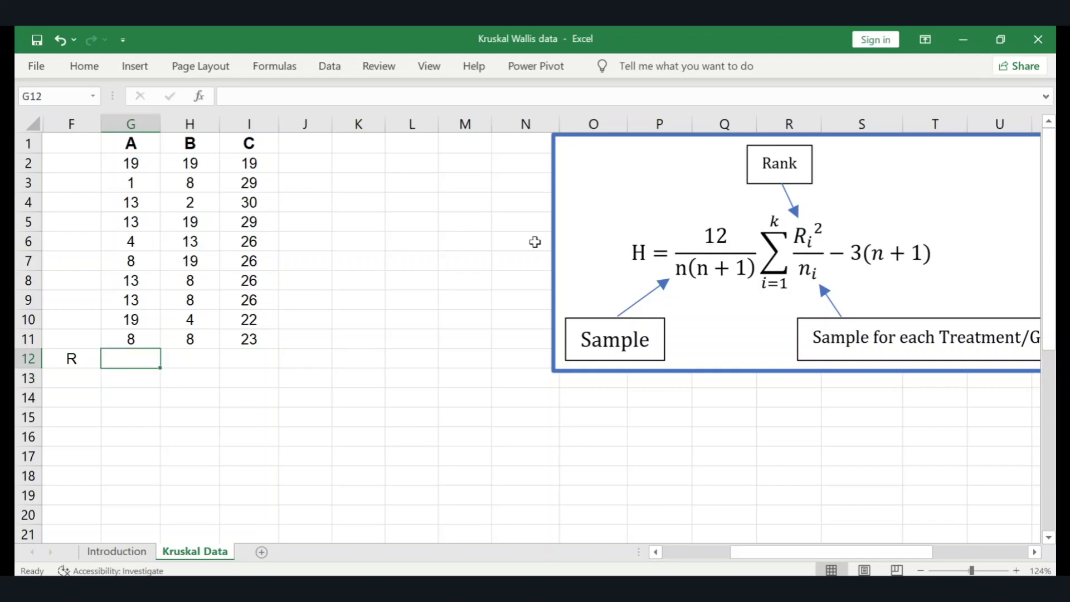
type("=sum(G2:G11)")
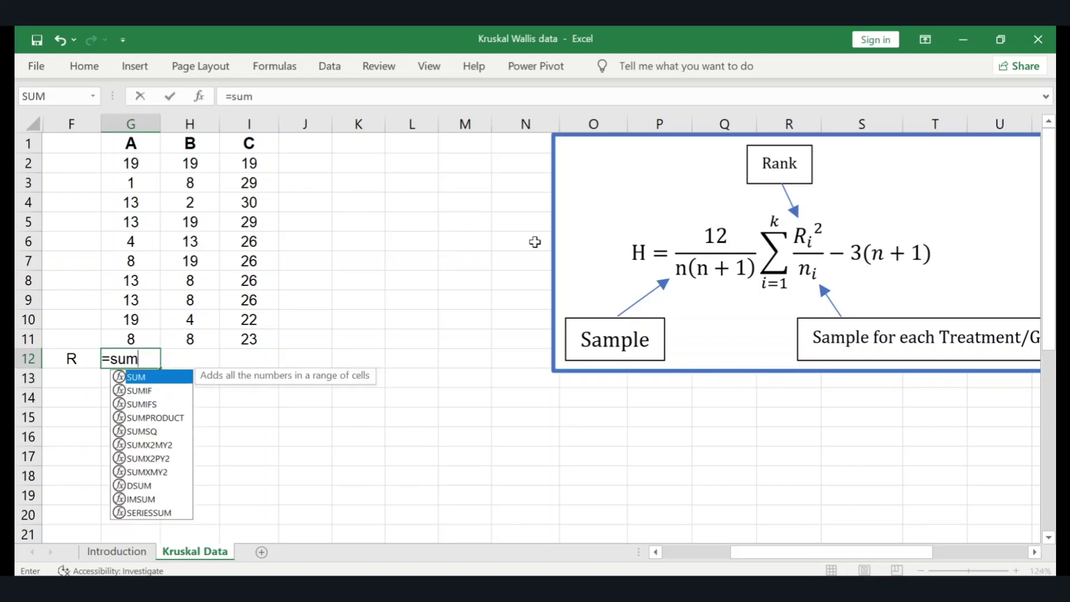
key("ctrl+Return")
key("ctrl+c")
key("Right")
key("ctrl+v")
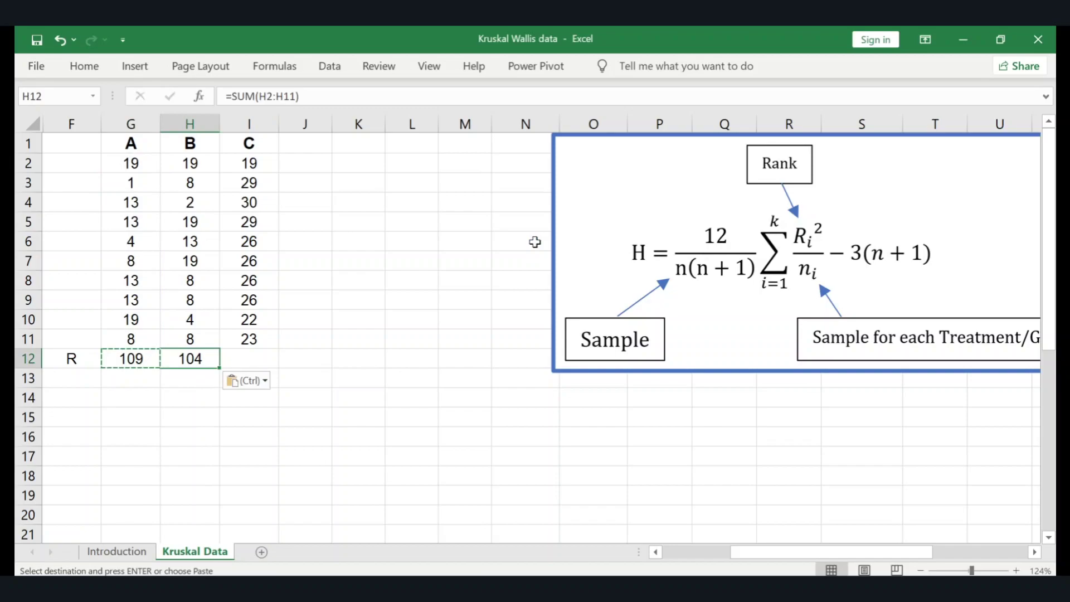
key("Right")
key("ctrl+v")
key("Left")
key("Left")
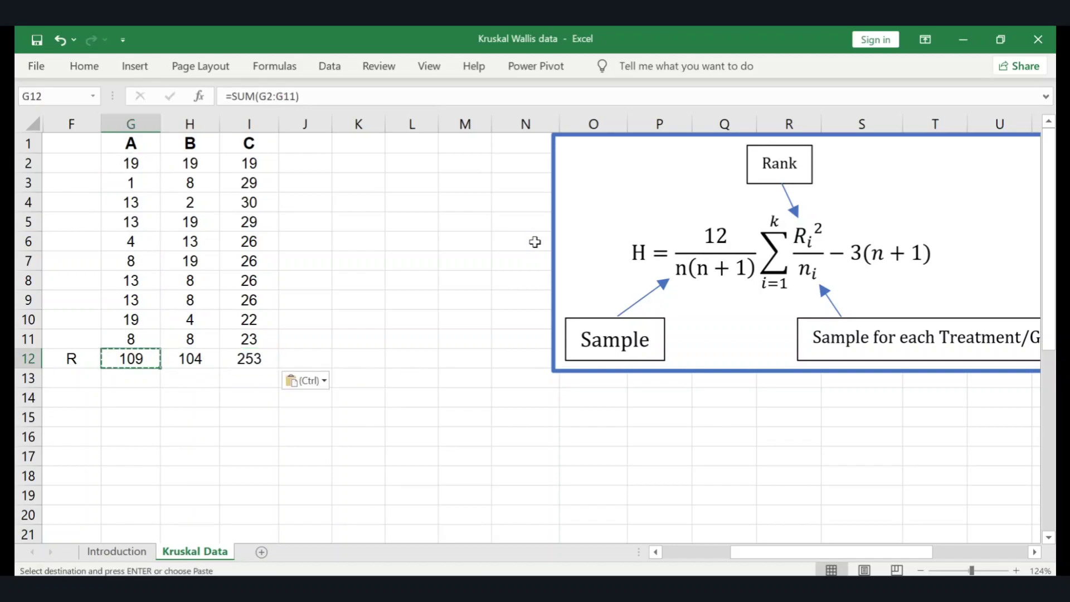
- Label the row below the rank sums R^2 in cell F13
key("Left")
key("Down")
type("R^2")
key("Return")
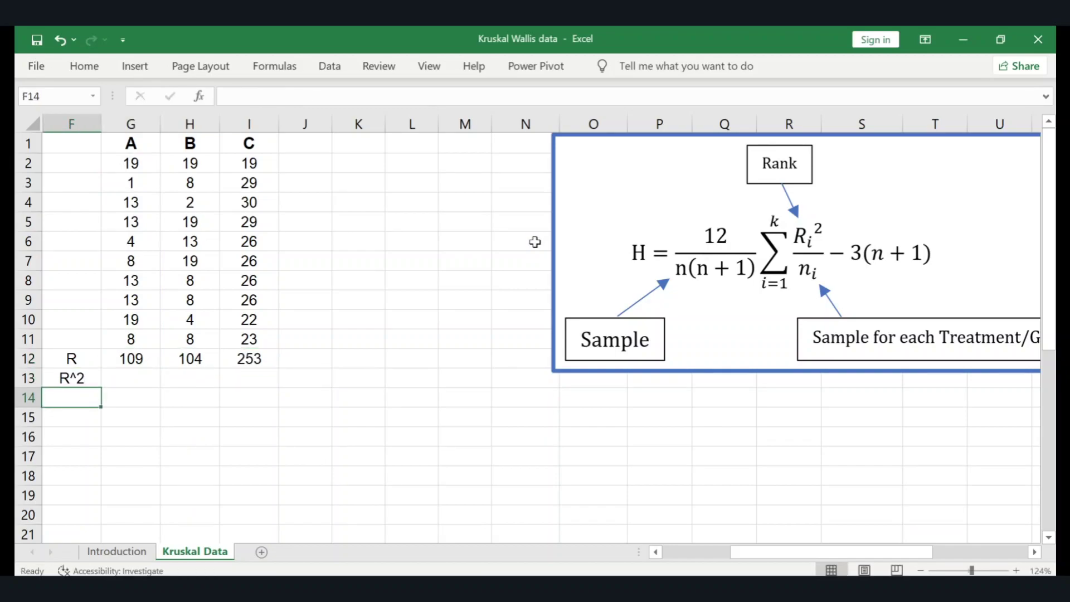
- Square group A's rank sum in G13 with =G12*G12 and copy the formula across to H13 and I13
key("Up")
key("Right")
type("=")
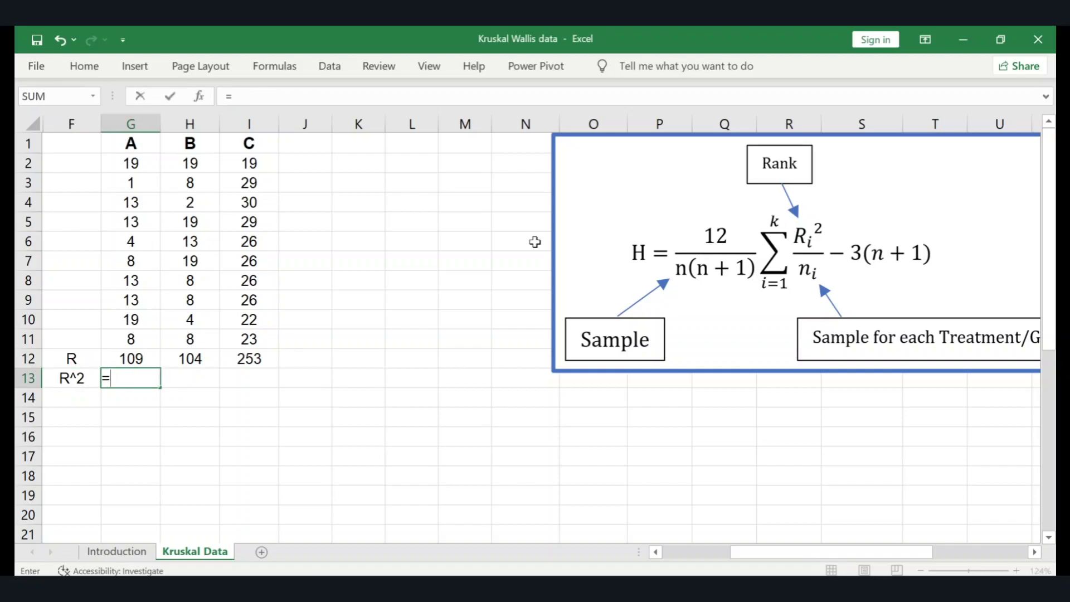
key("Up")
type("*")
key("Up")
key("Return")
key("Up")
key("ctrl+c")
key("shift+Right")
key("shift+Right")
key("Return")
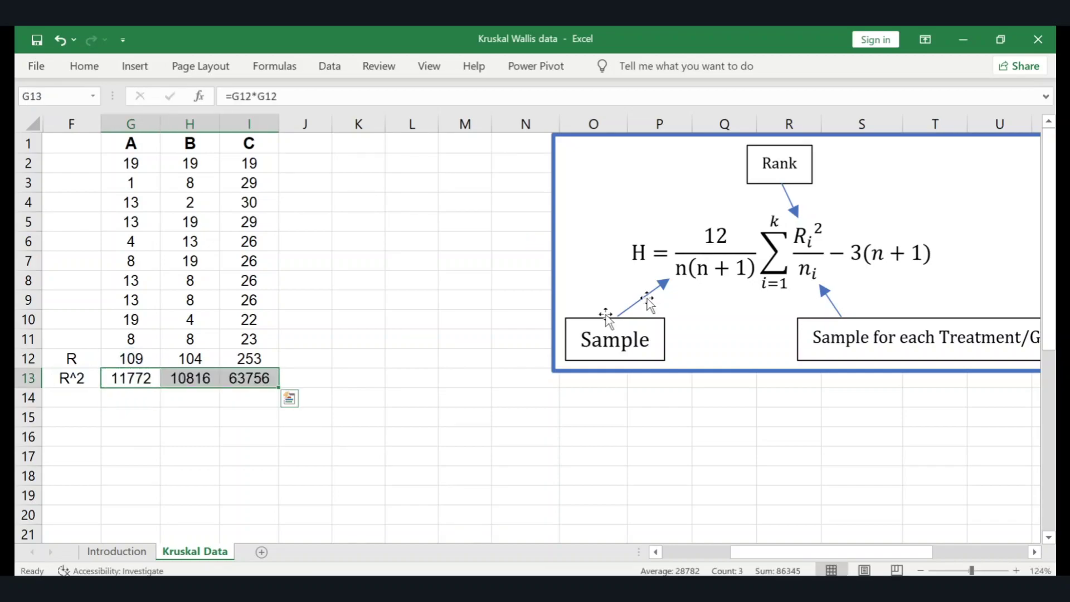
key("Down")
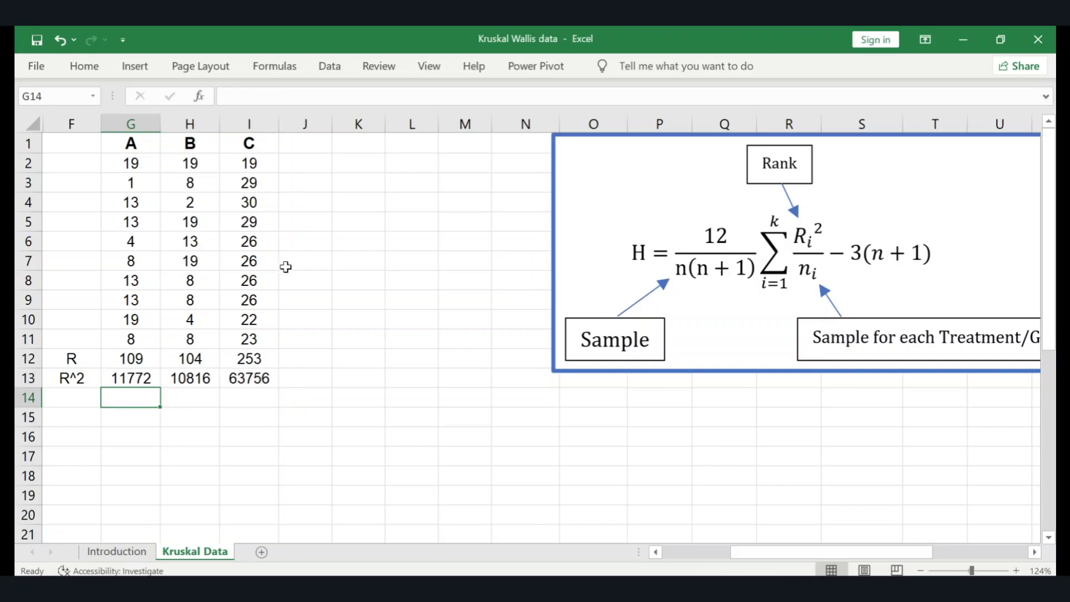
- Label the row below the squared rank sums ni in cell F14
key("Left")
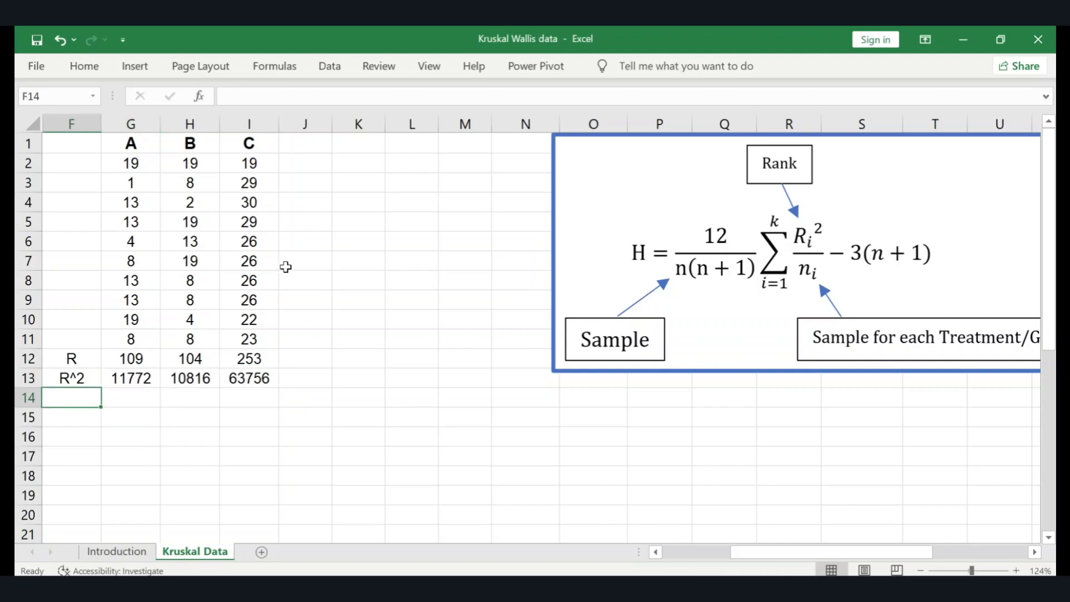
type("ni")
key("Tab")
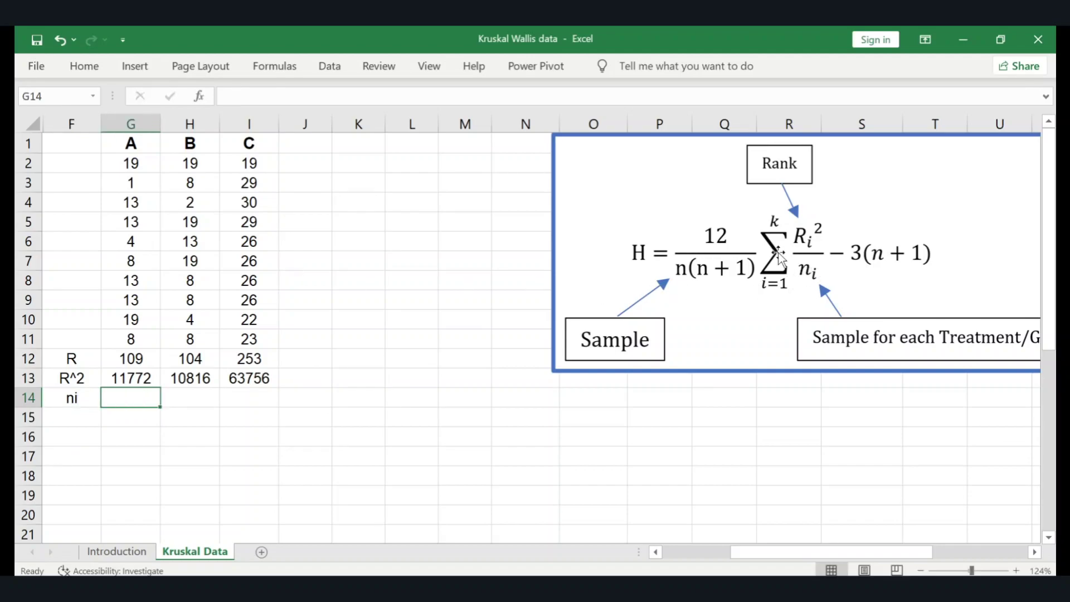
- Enter a group sample size of 10 in G14, H14 and I14 for groups A, B and C
left_click_drag(136, 162, 130, 344)
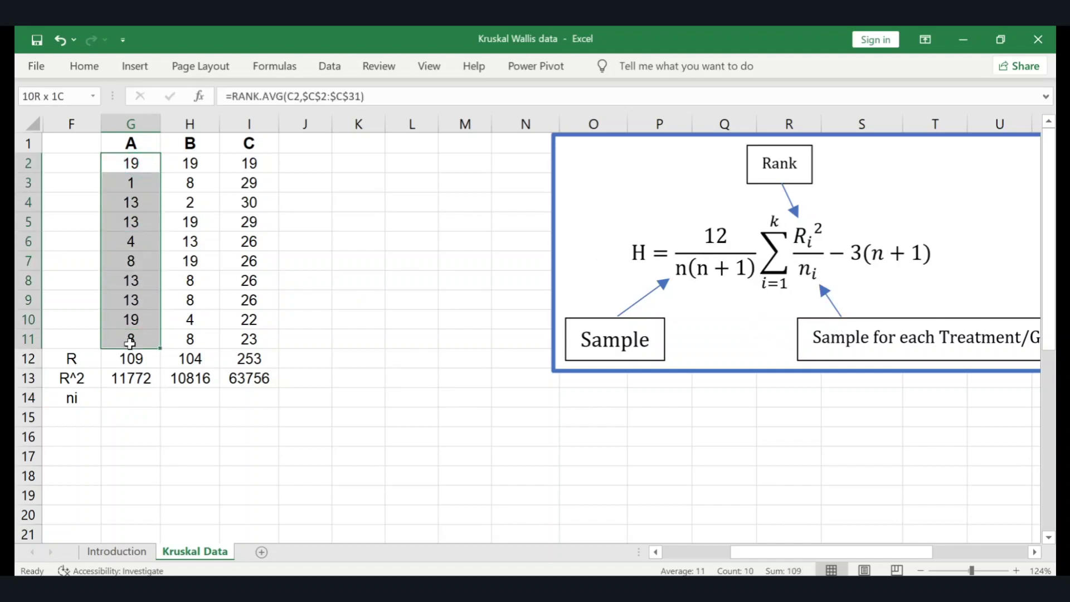
key("Down")
key("Down")
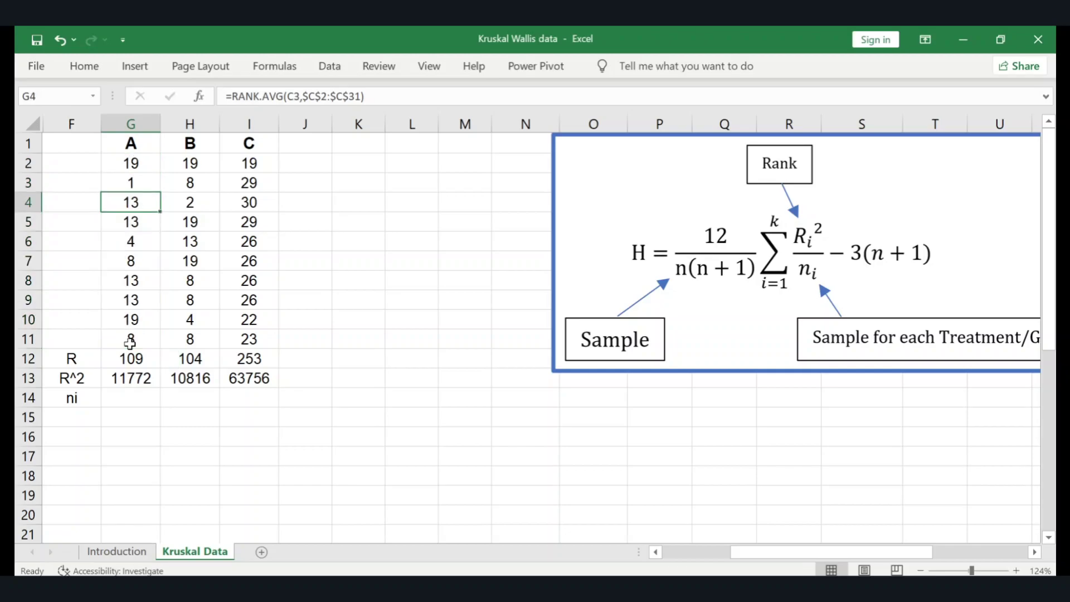
key("ctrl+Down")
key("ctrl+Up")
key("ctrl+Down")
key("Down")
type("10")
key("Tab")
type("10")
key("Tab")
type("10")
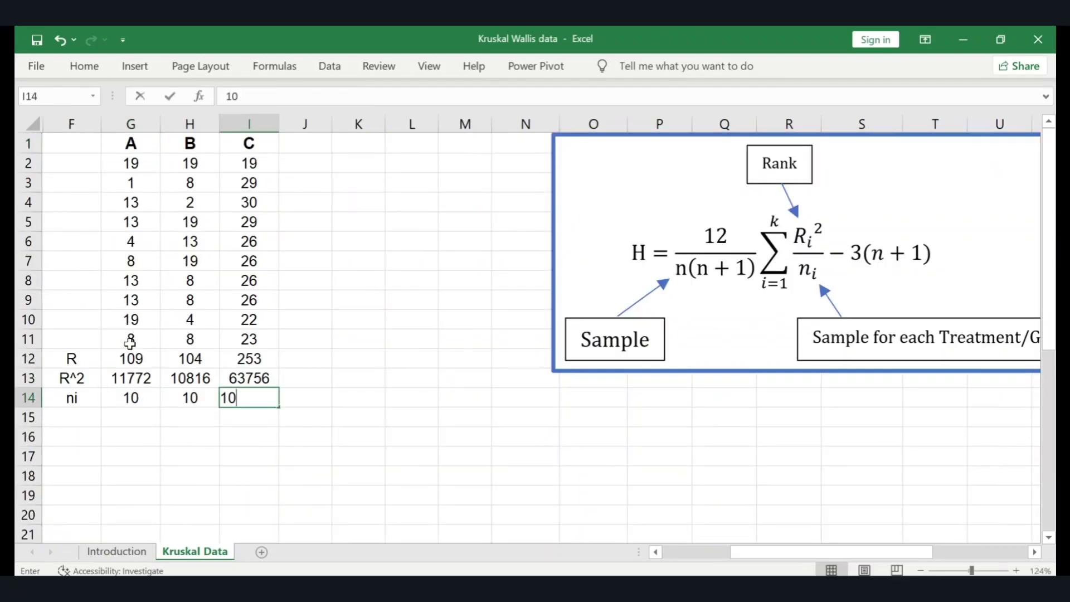
key("Return")
- Label cell F15 n and enter the total sample size 30 in G15
key("Left")
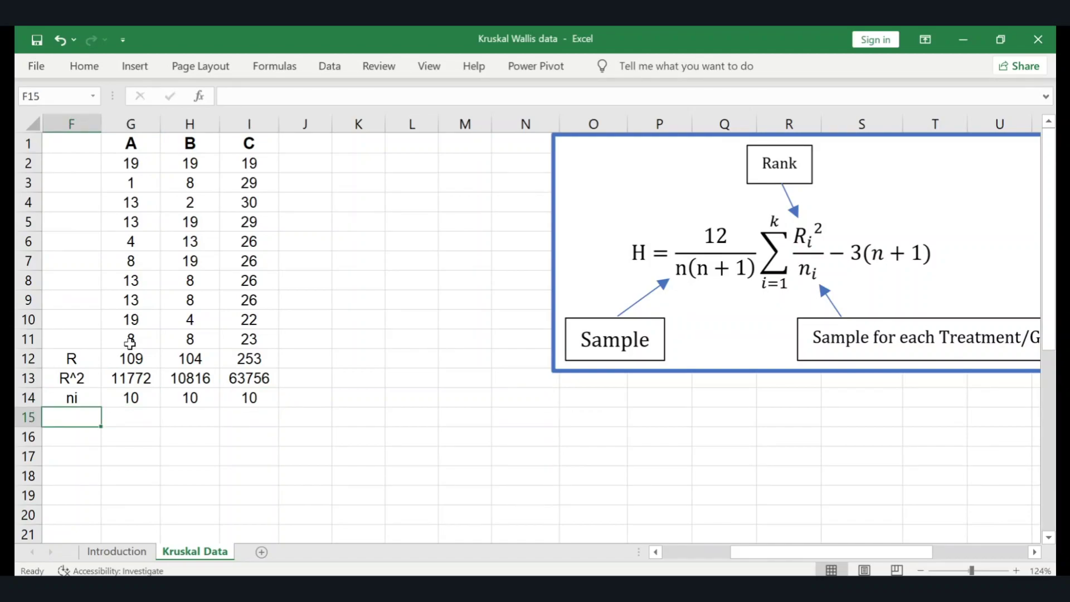
type("ni")
key("Tab")
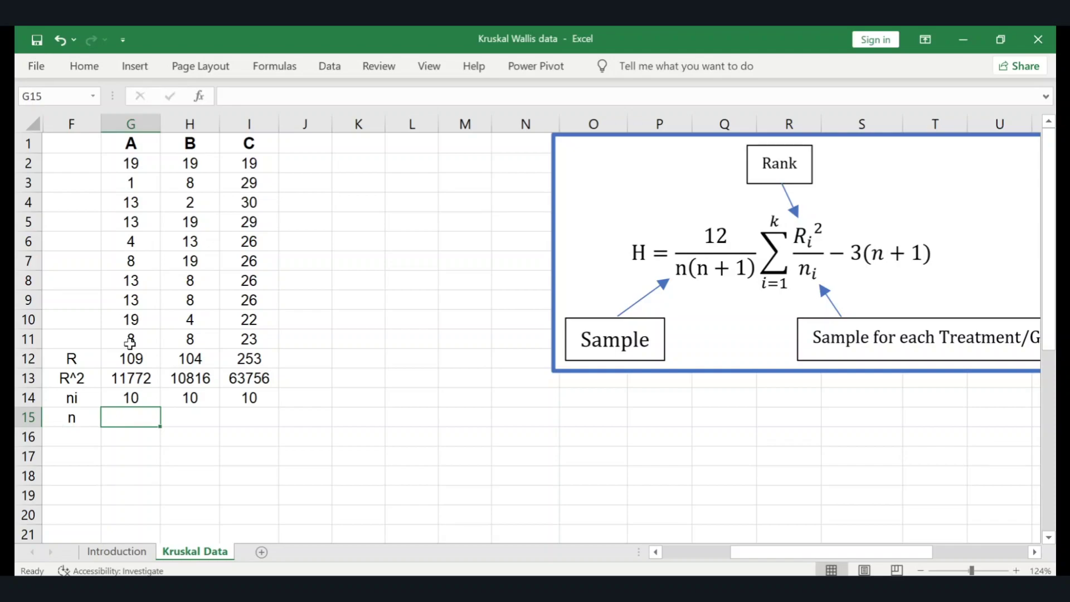
type("30")
key("ctrl+Return")
- Make the summary rows in F12:I15 bold
key("Left")
key("Up")
key("Up")
key("Up")
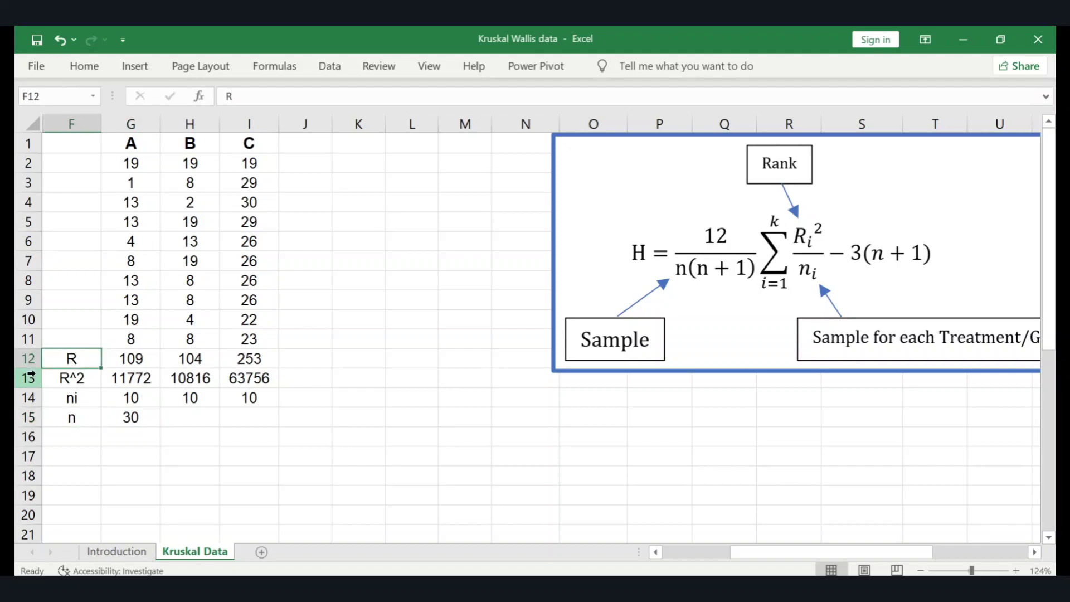
key("shift+Down")
key("shift+Down")
key("shift+Down")
key("shift+Right")
key("shift+Right")
key("shift+Right")
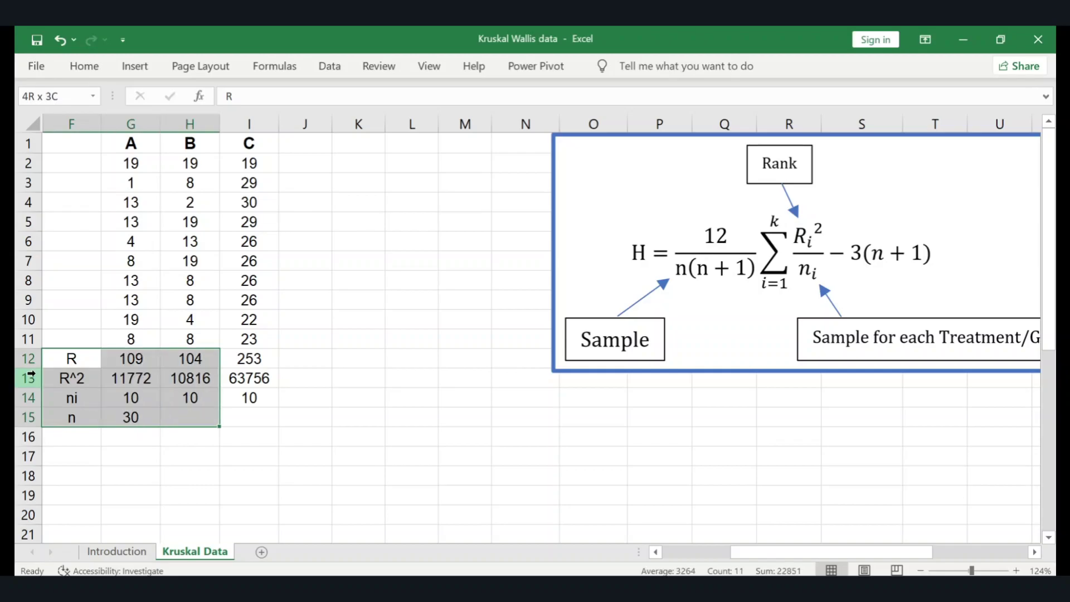
key("ctrl+b")
key("Down")
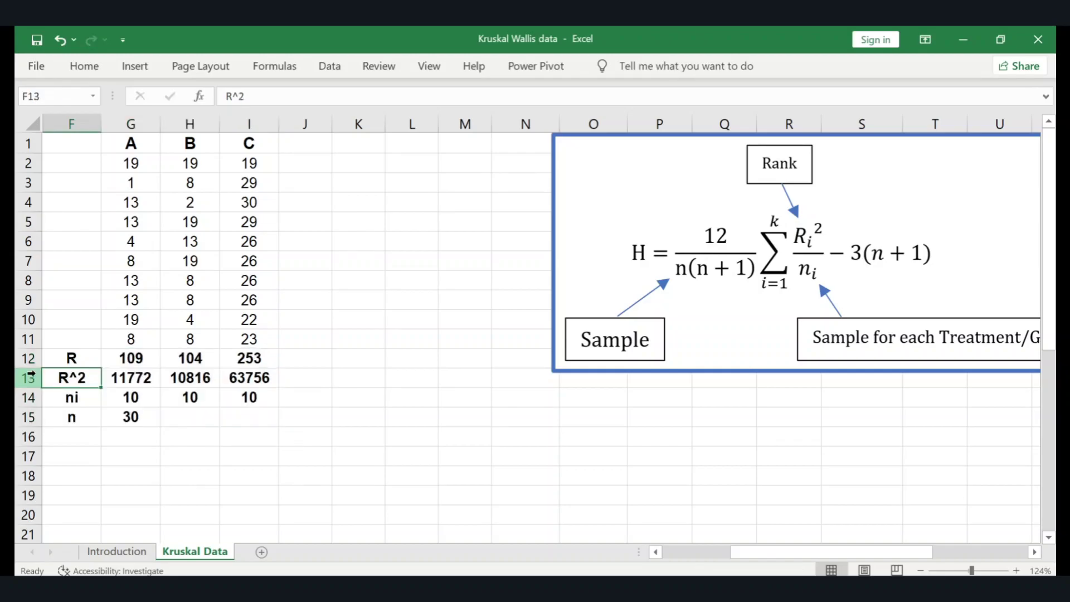
- Move the H formula picture closer to the rank table so that it starts at about column M
left_click_drag(634, 271, 410, 275)
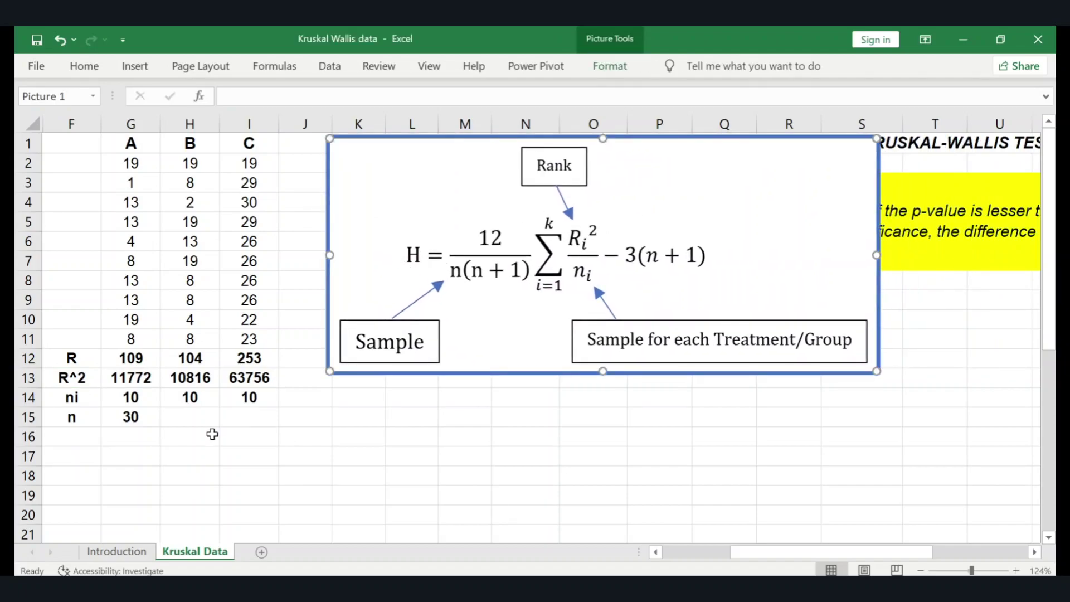
left_click(122, 459)
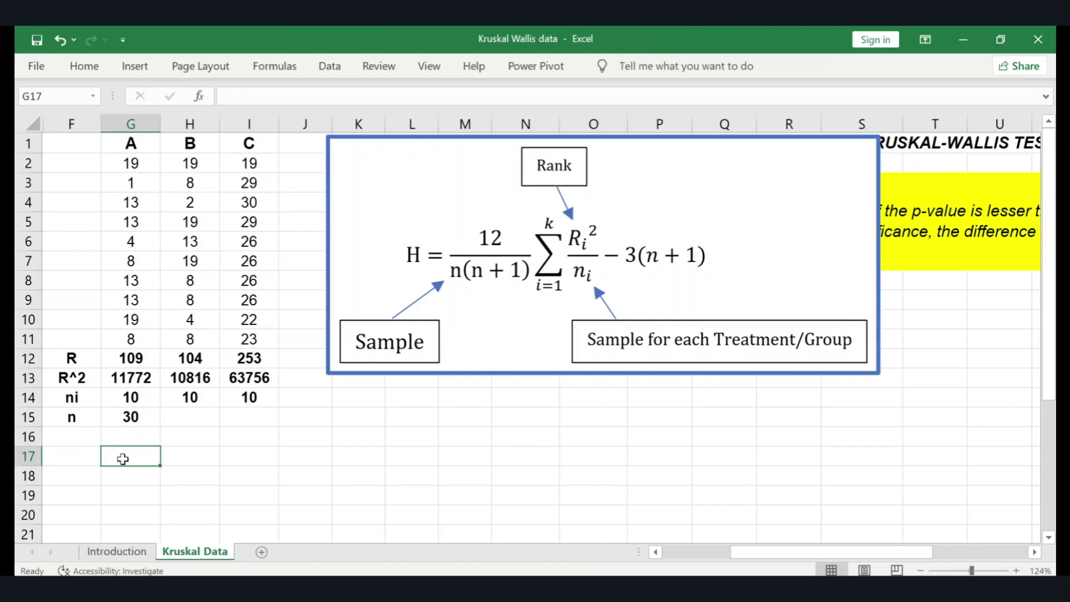
left_click_drag(576, 251, 702, 247)
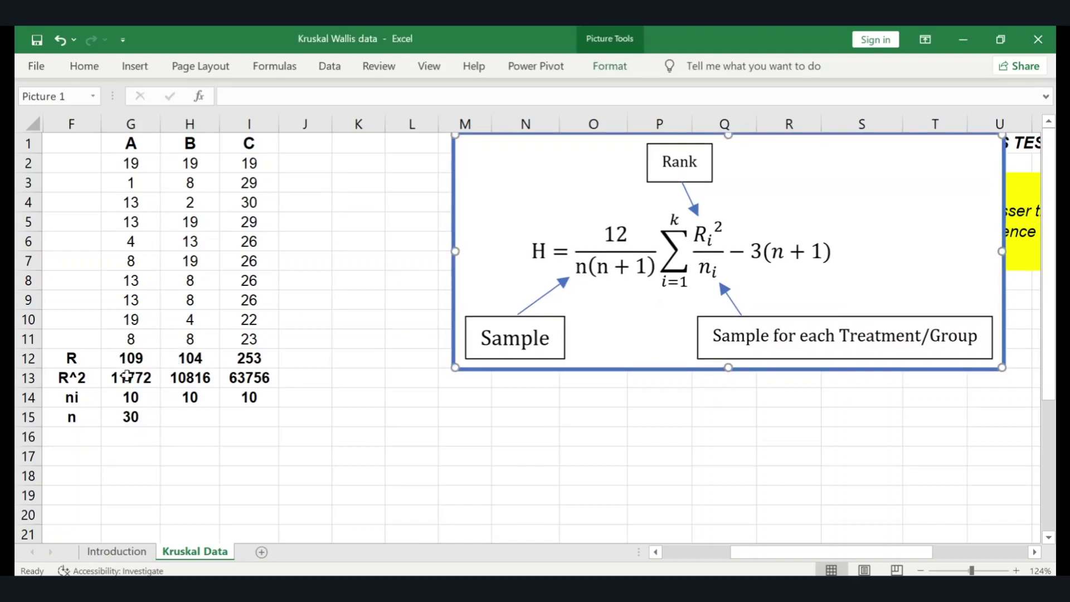
left_click(127, 376)
left_click_drag(127, 376, 129, 417)
left_click(129, 417)
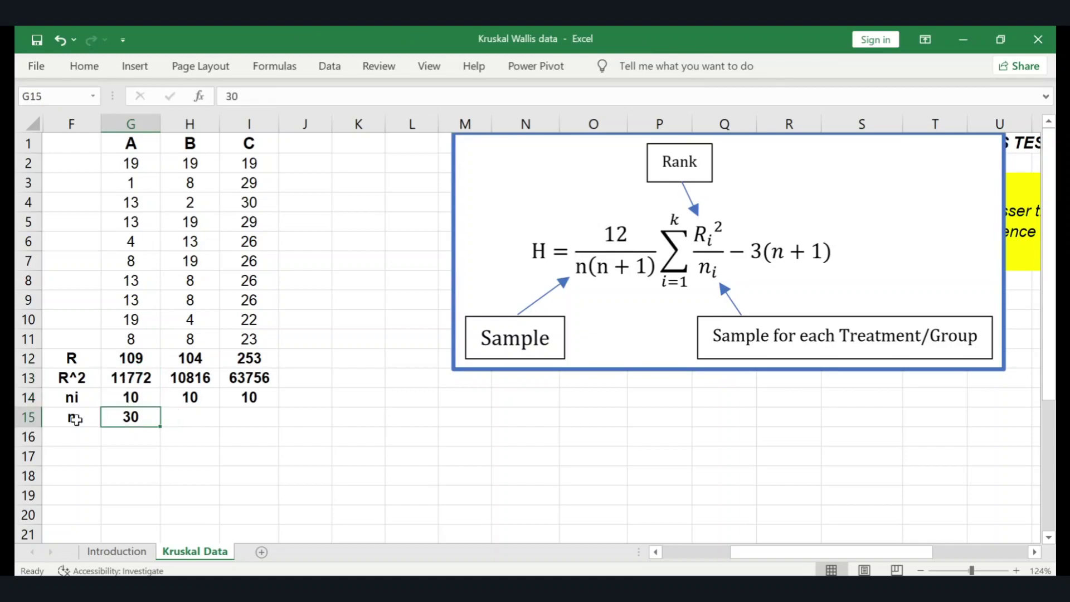
left_click(75, 419)
key("shift+Right")
key("ctrl+c")
left_click(351, 358)
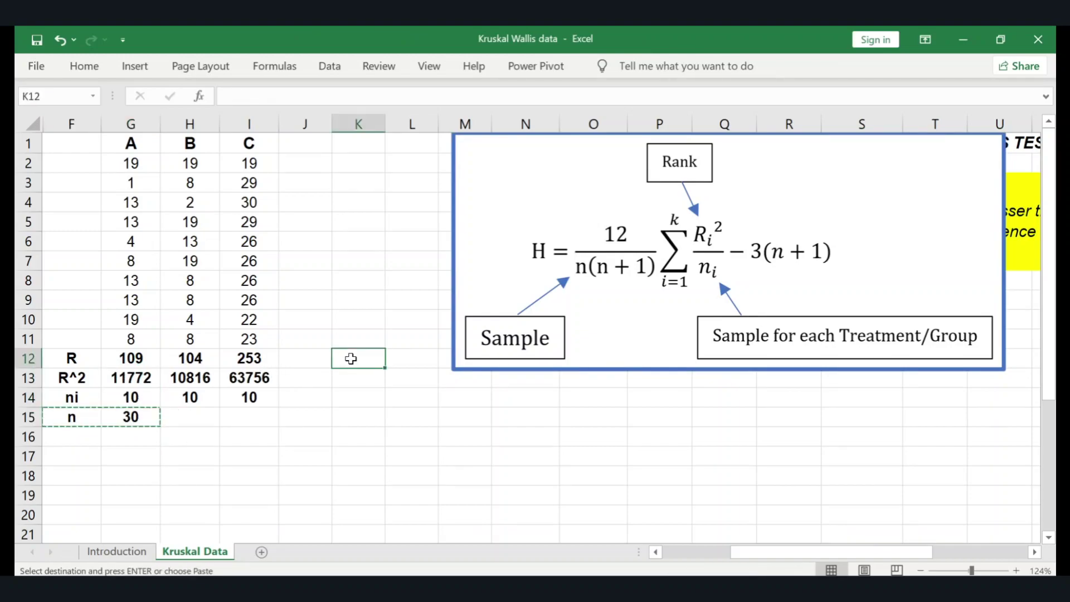
- Clear the n label and its value from F15:G15
left_click(130, 417)
left_click_drag(130, 417, 70, 418)
key("Delete")
left_click(70, 418)
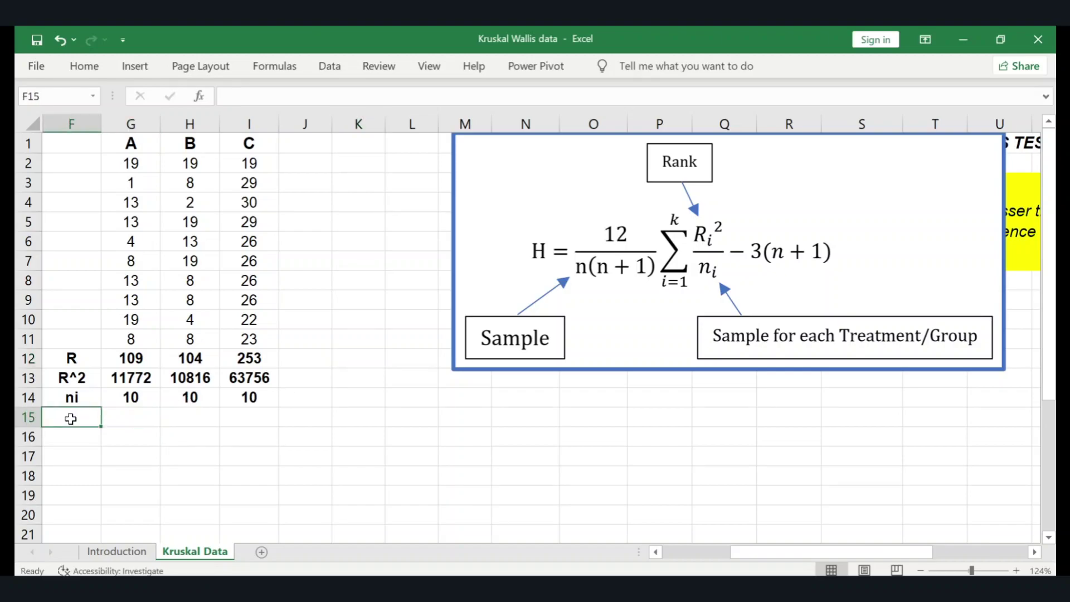
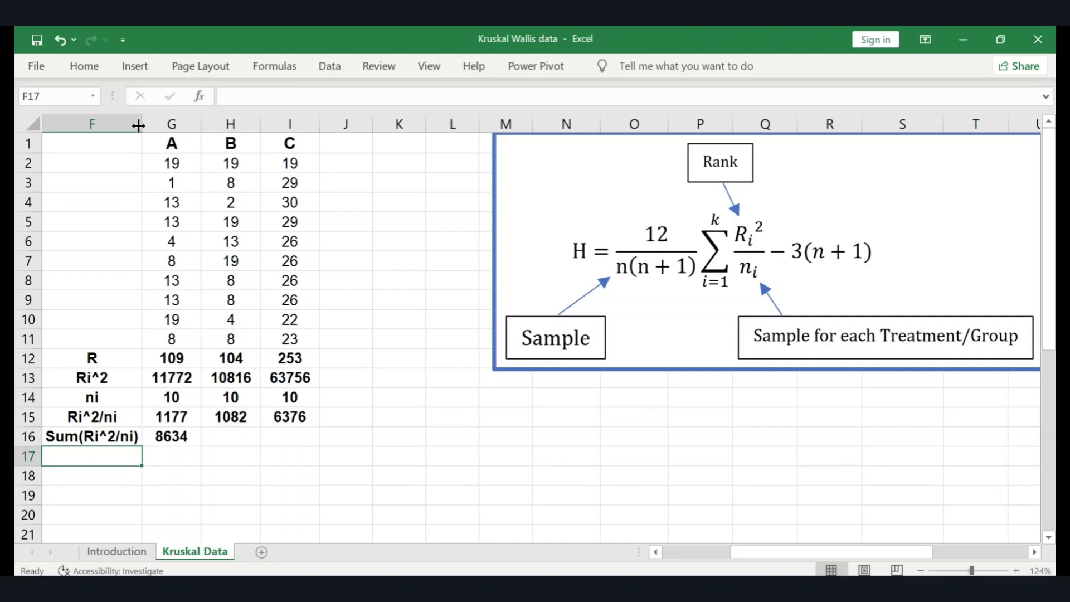
- Label cell F18 n and enter the total sample size 30 in G18
key("Down")
key("Up")
left_click(102, 475)
type("n")
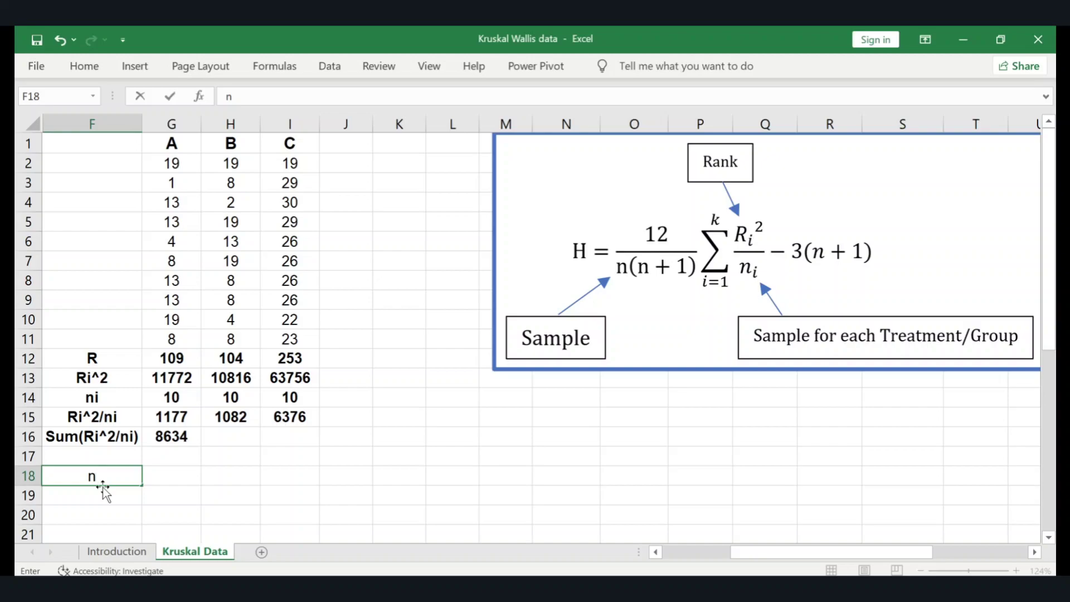
key("Tab")
type("30")
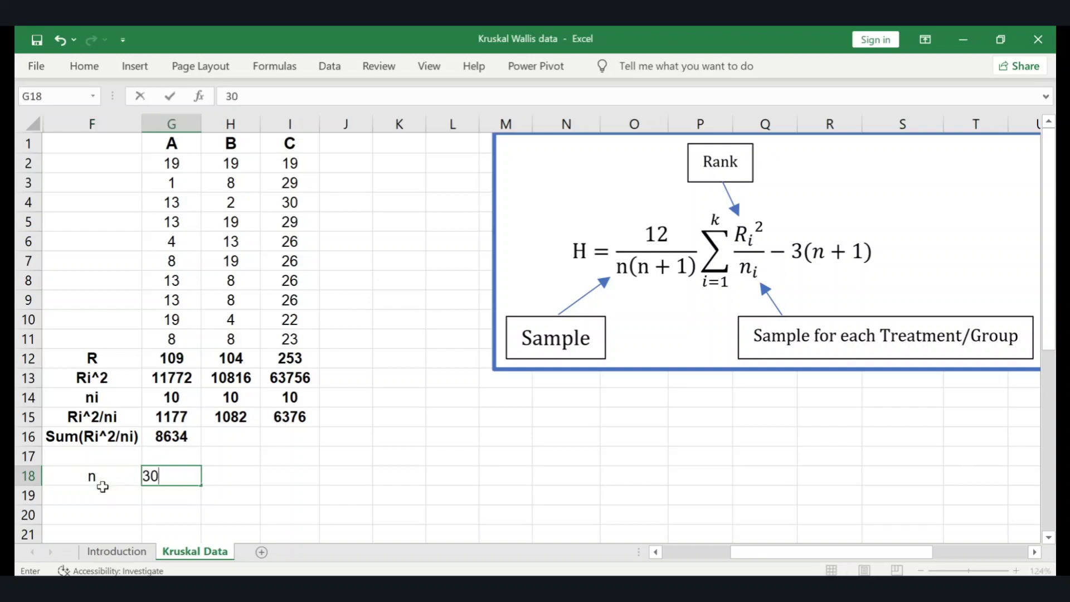
key("ctrl+Return")
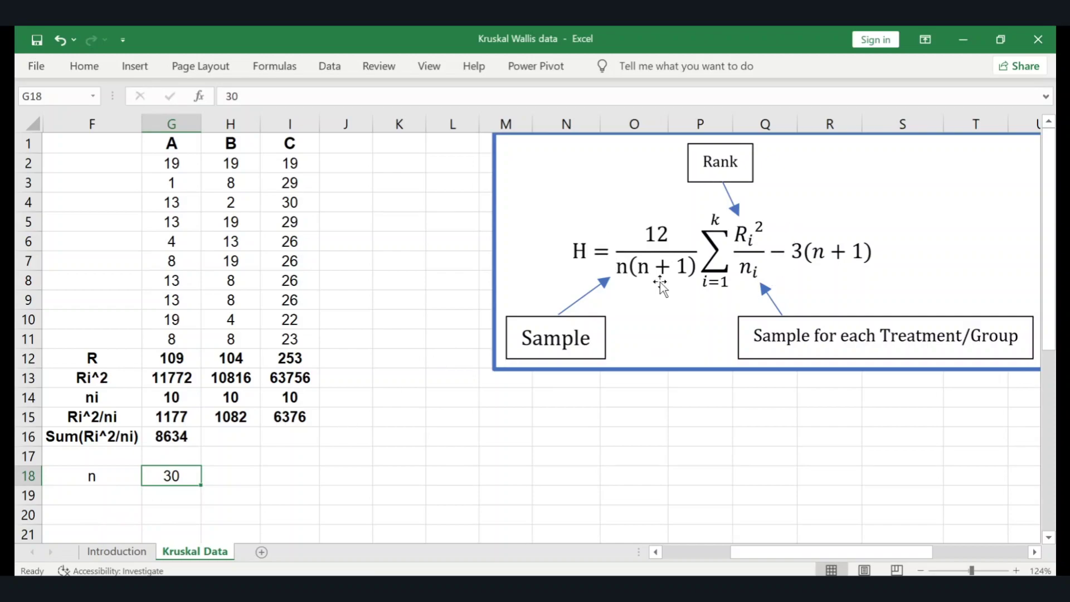
- Label cell F19 n+1 and enter 31 in G19
key("Down")
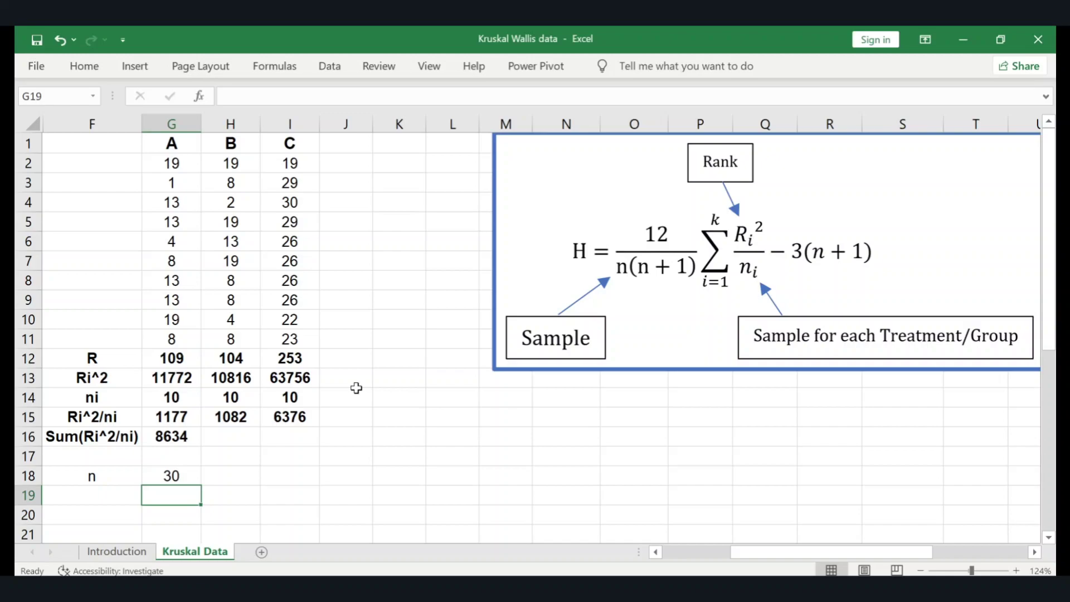
key("Left")
type("n")
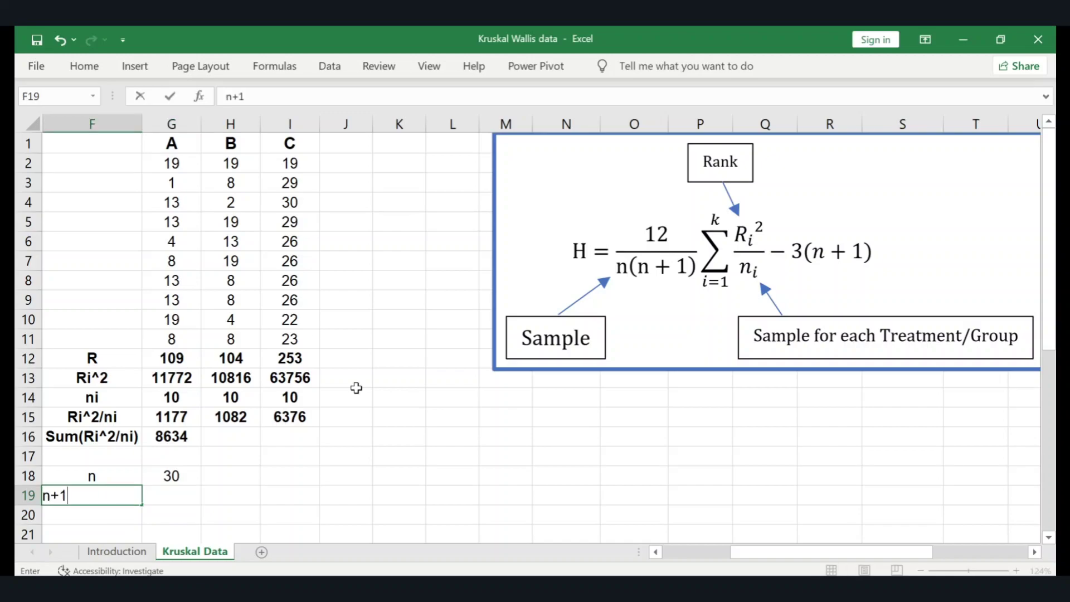
key("Right")
type("31")
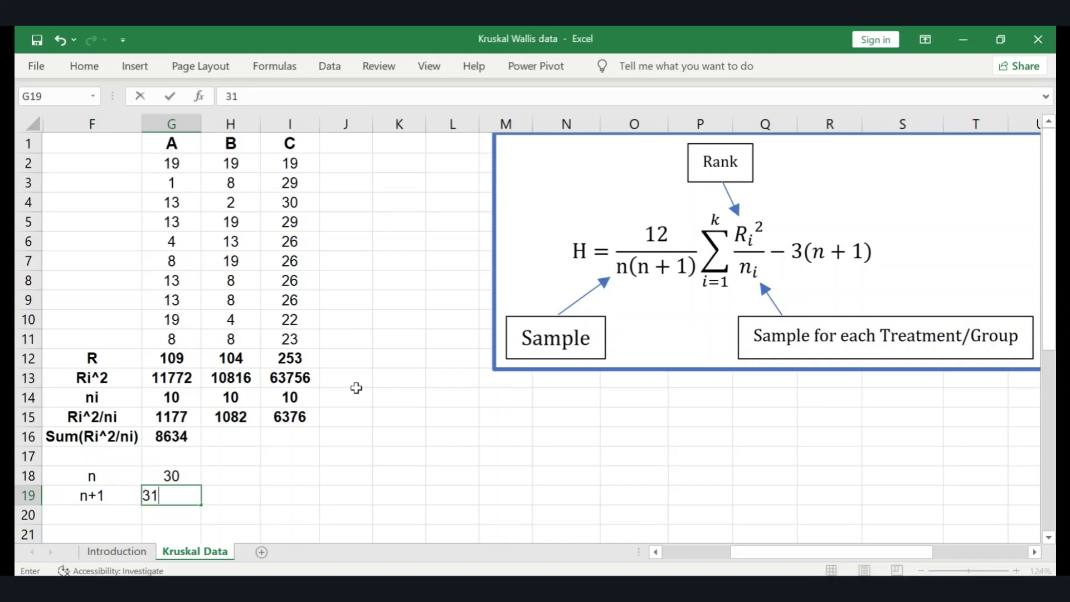
key("Return")
- Enter the label 12/(n(n+1) in cell F20 for the first factor of the H formula
scroll(356, 387, "down", 1)
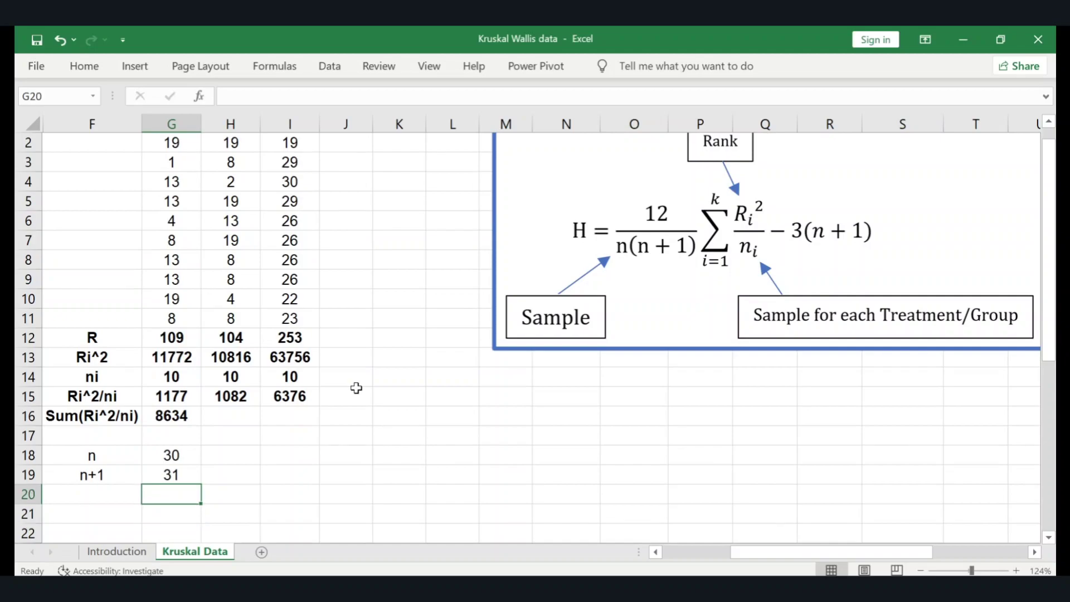
key("Left")
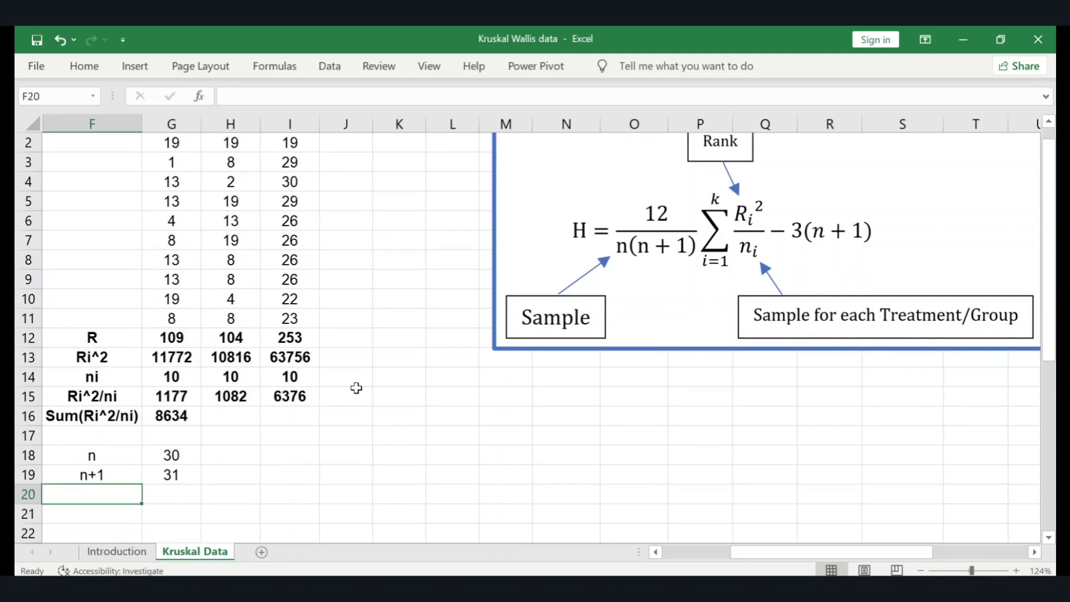
type("12/(")
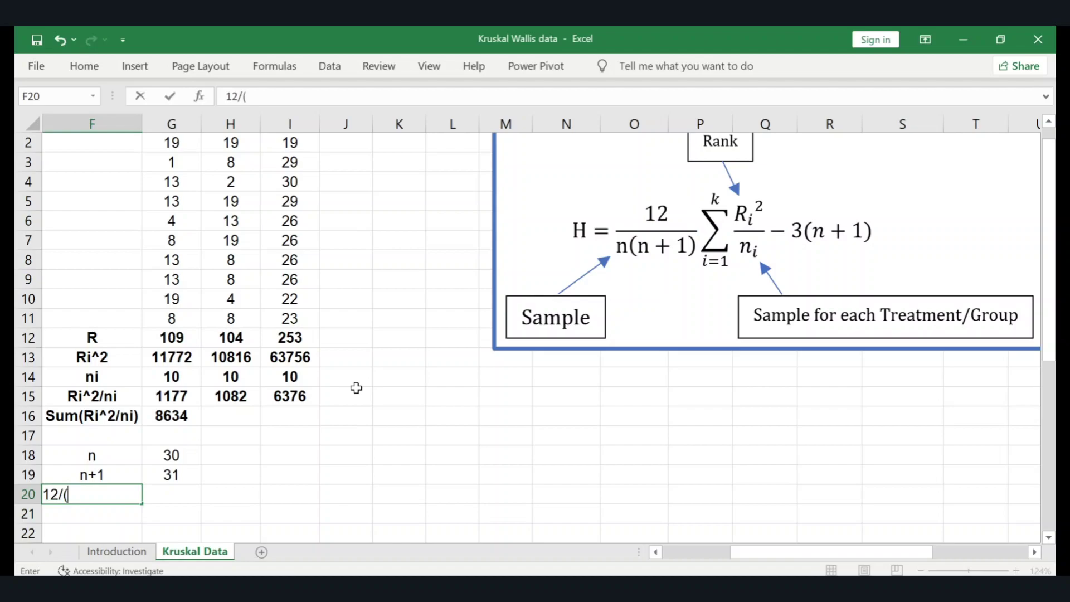
type("n(n+1)")
key("Tab")
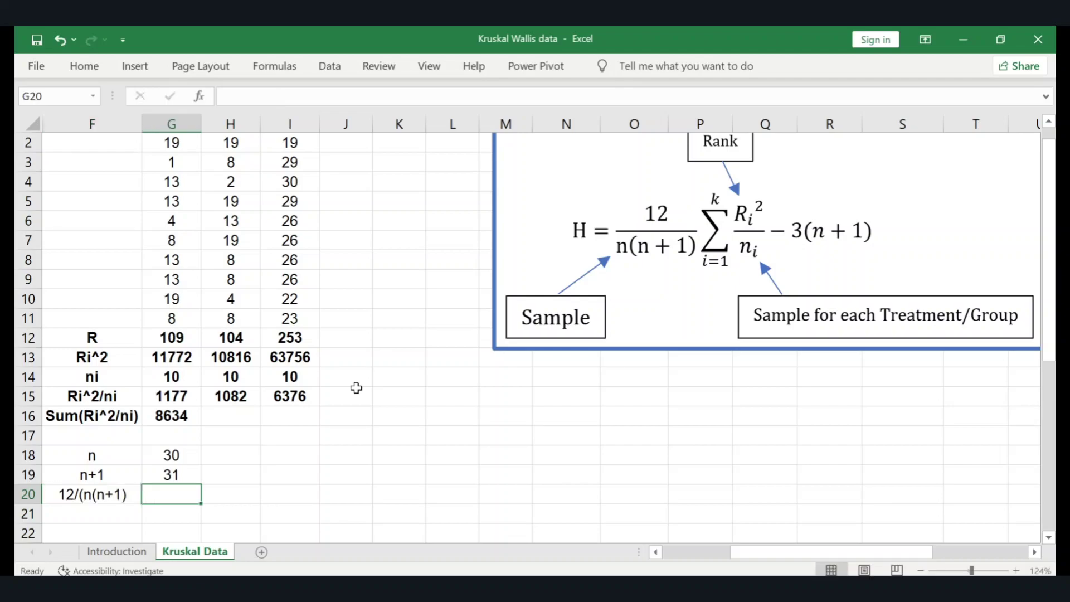
- Calculate the first factor of the H formula in G20 with =12/(G18*G19)
type("=12/")
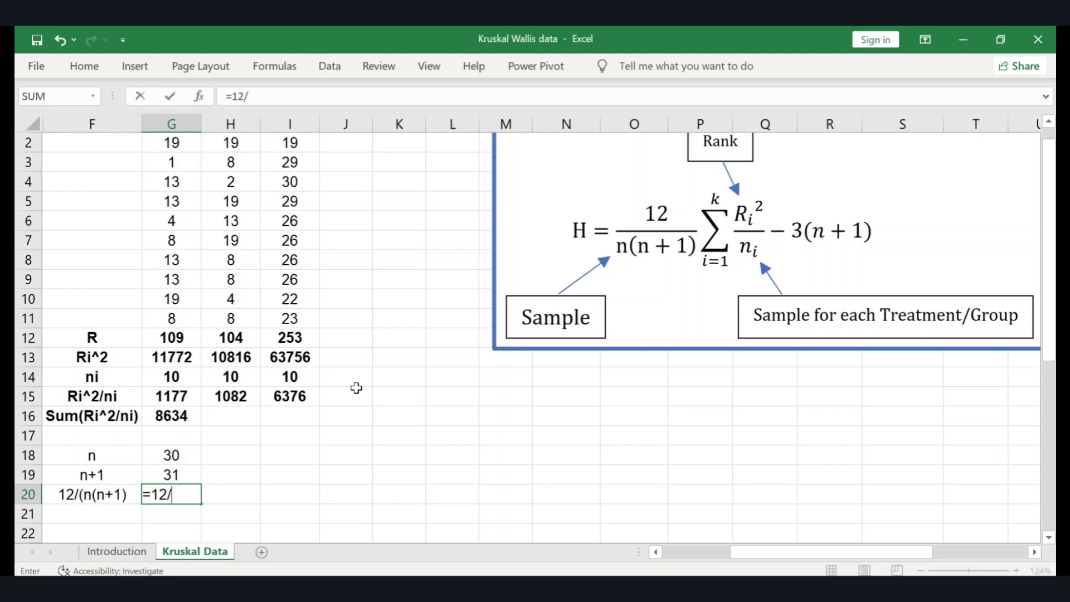
type("(")
key("Up")
key("Up")
type("*")
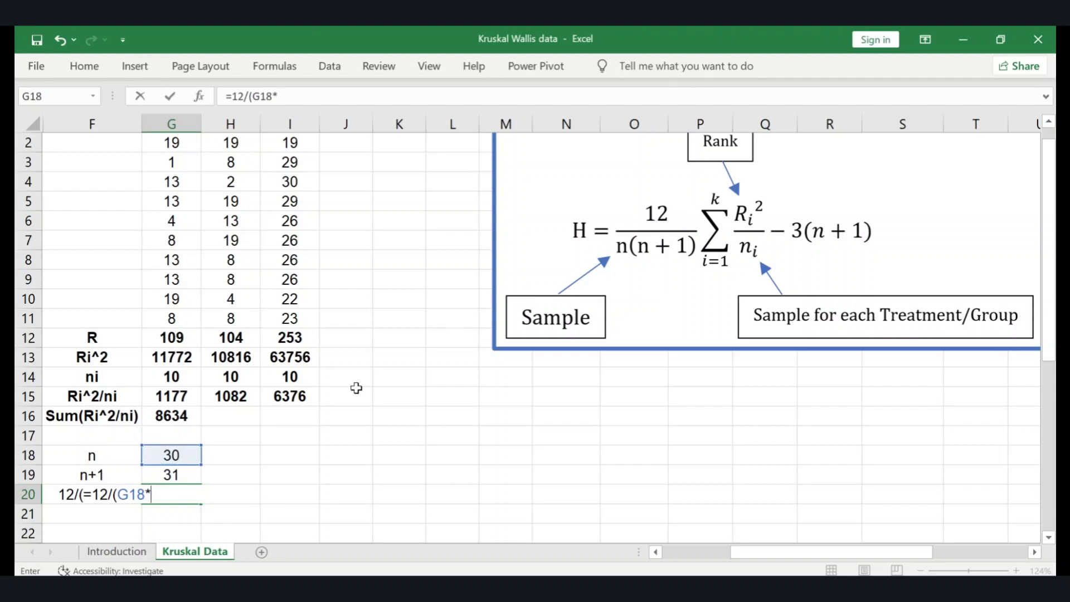
key("Up")
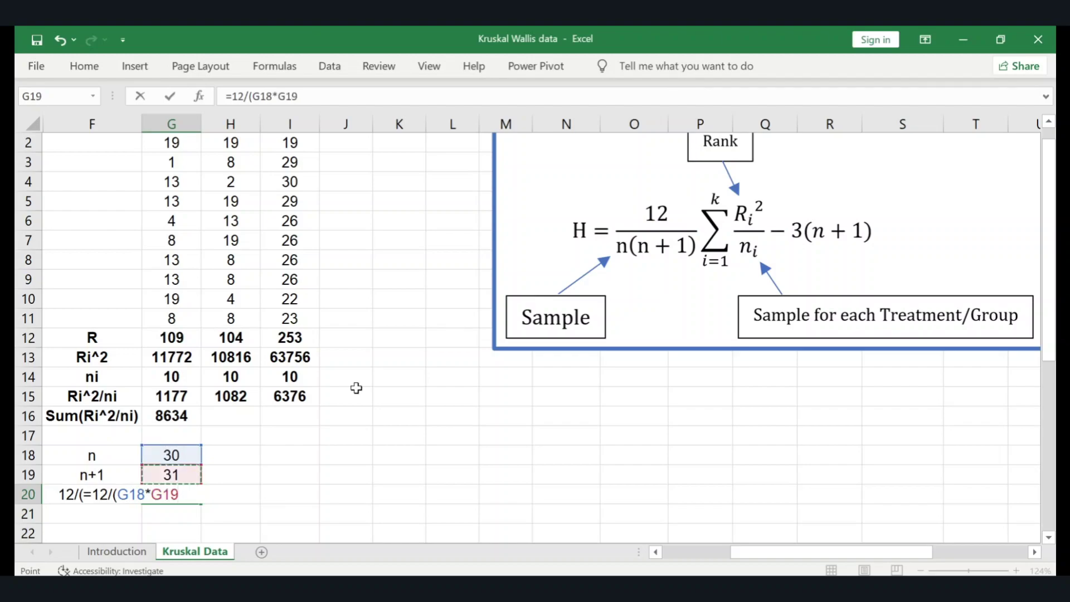
type(")")
key("Return")
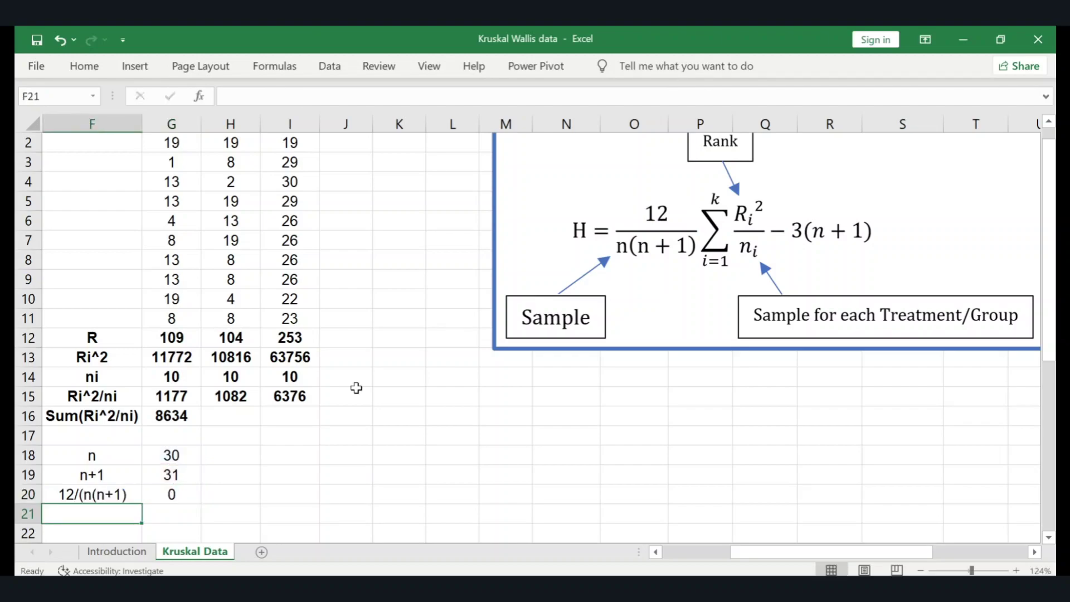
- Autofit the width of column G and check the cell references in G20's formula
key("Up")
key("Right")
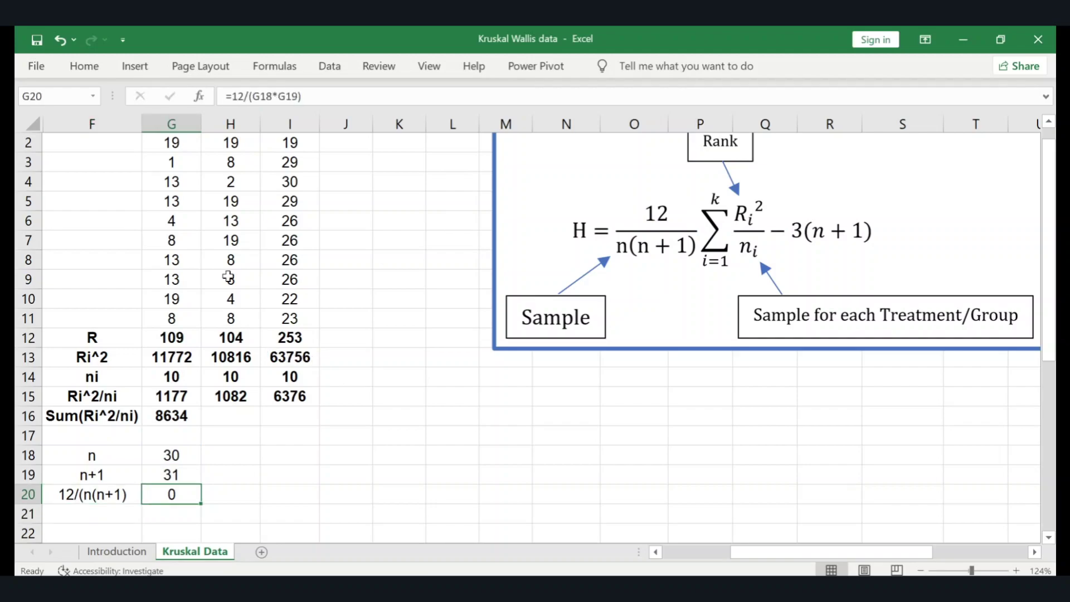
double_click(201, 123)
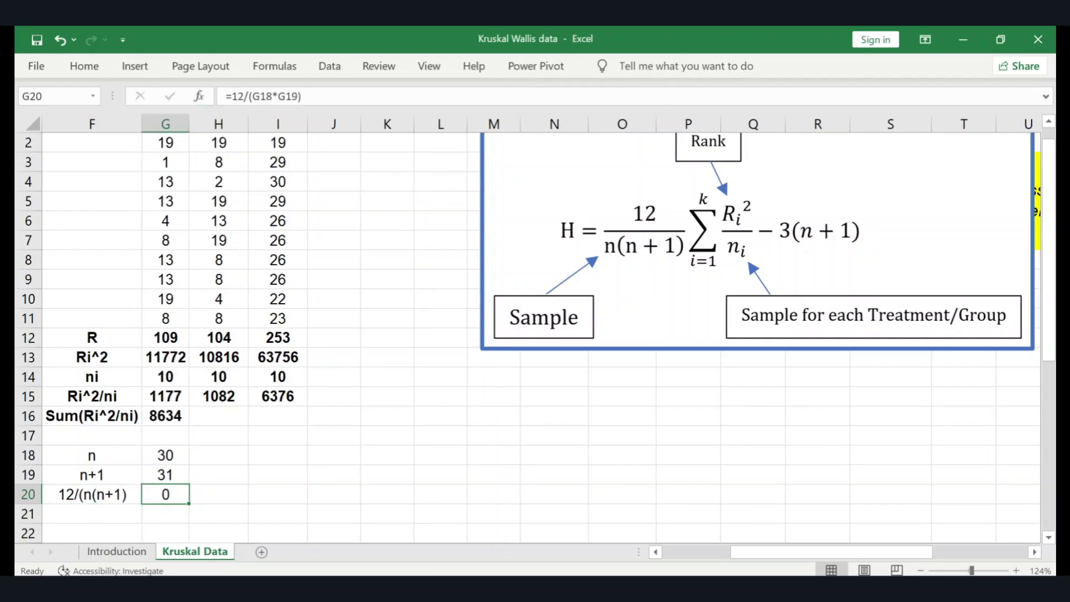
left_click(281, 96)
double_click(287, 96)
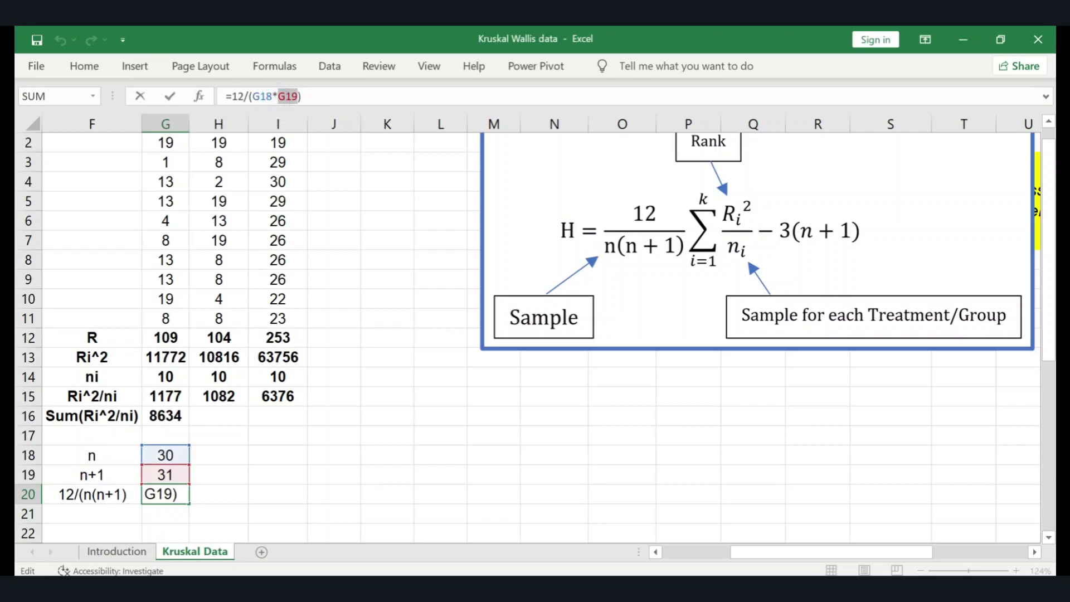
key("Return")
key("Up")
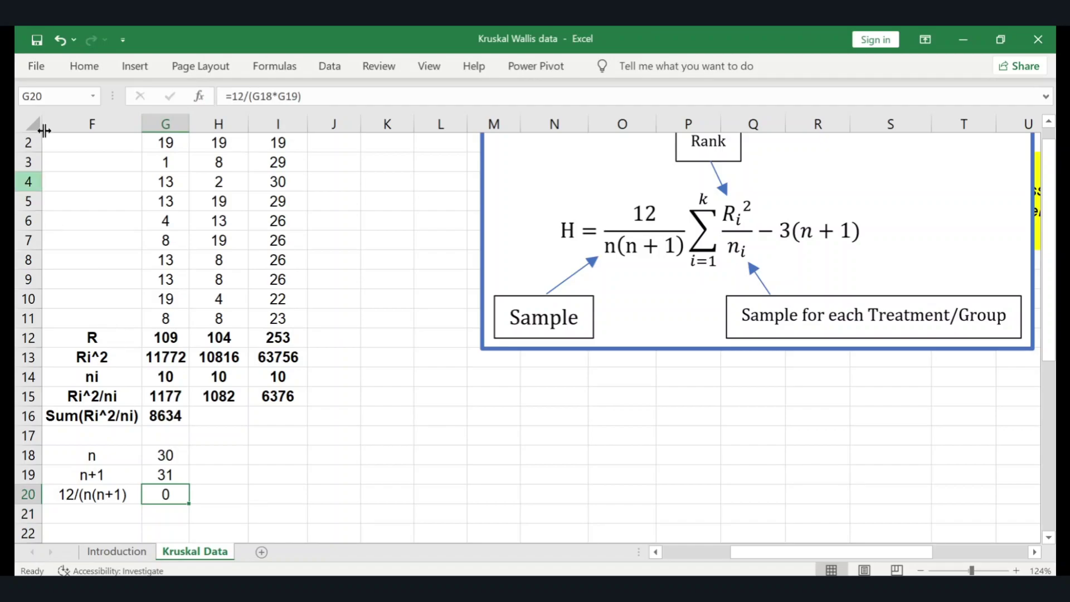
- Show the first factor of the H formula in G20 with five decimal places
left_click(82, 69)
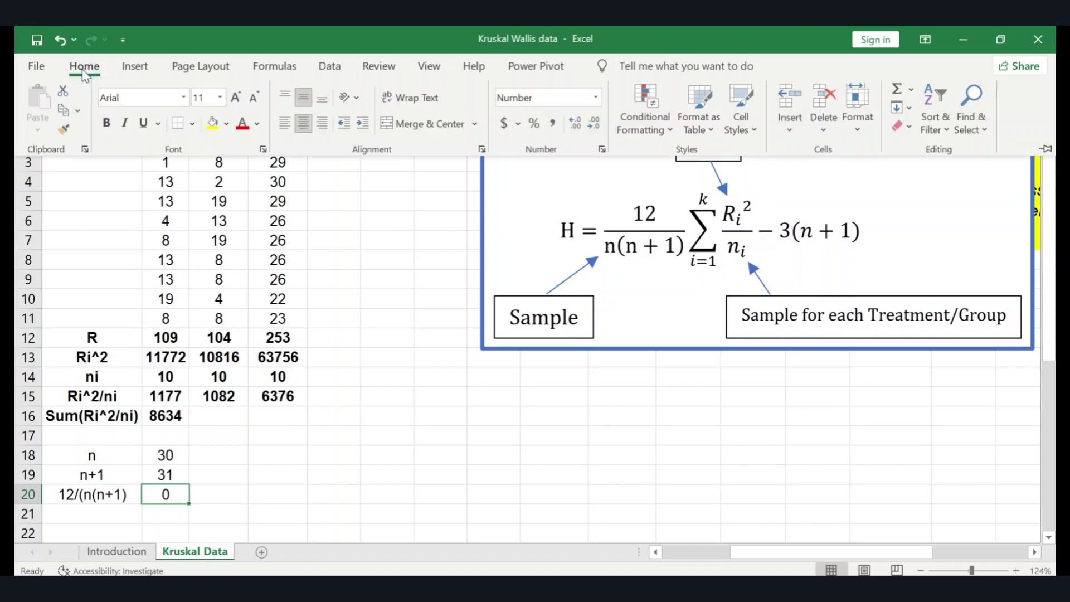
left_click(580, 123)
left_click(580, 124)
left_click(579, 123)
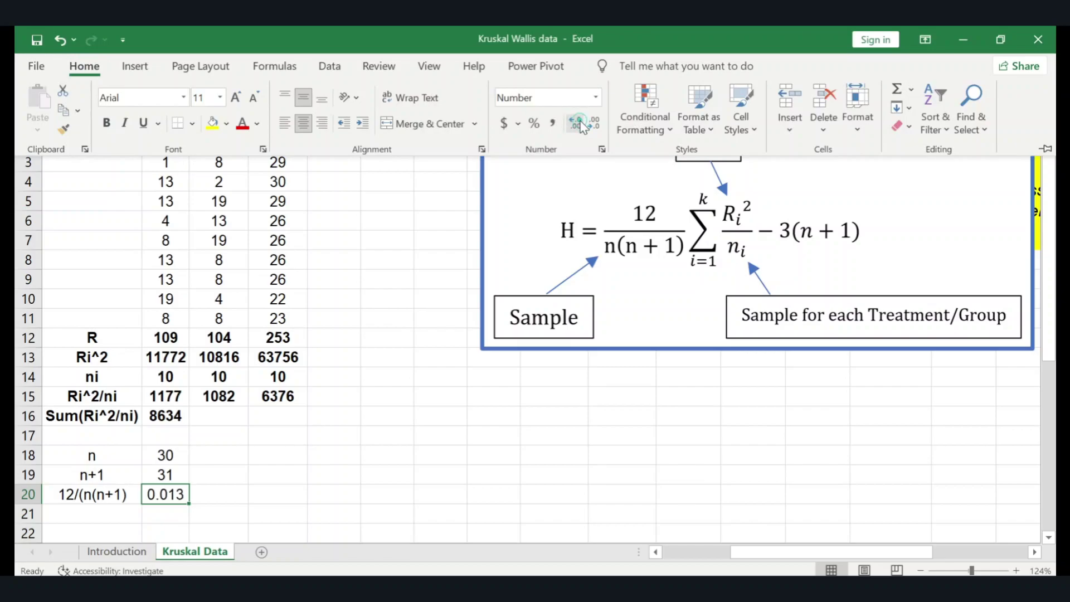
left_click(579, 124)
left_click(579, 124)
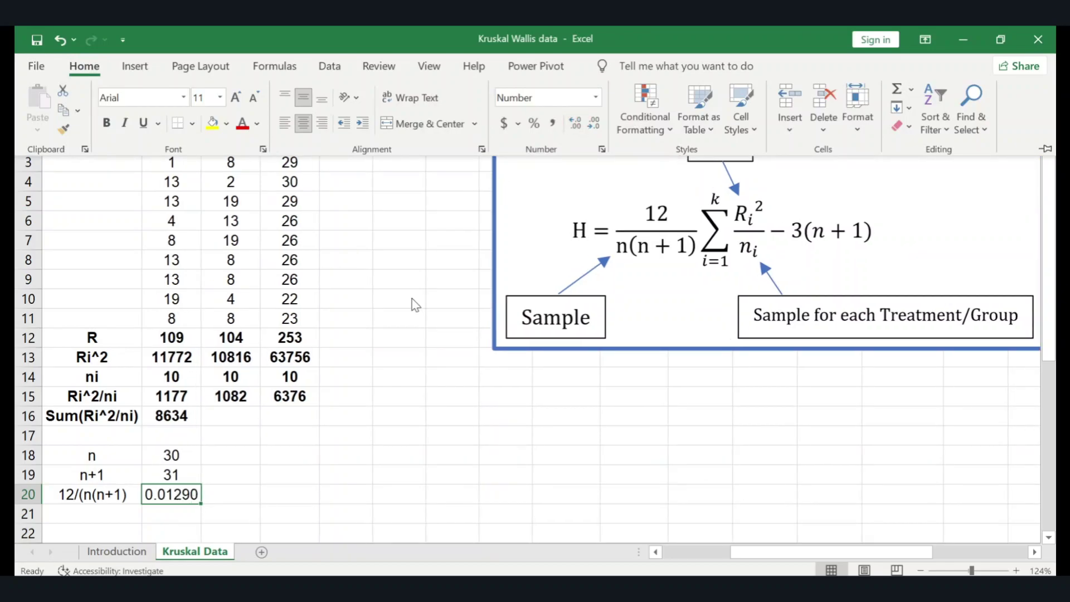
key("ctrl+F1")
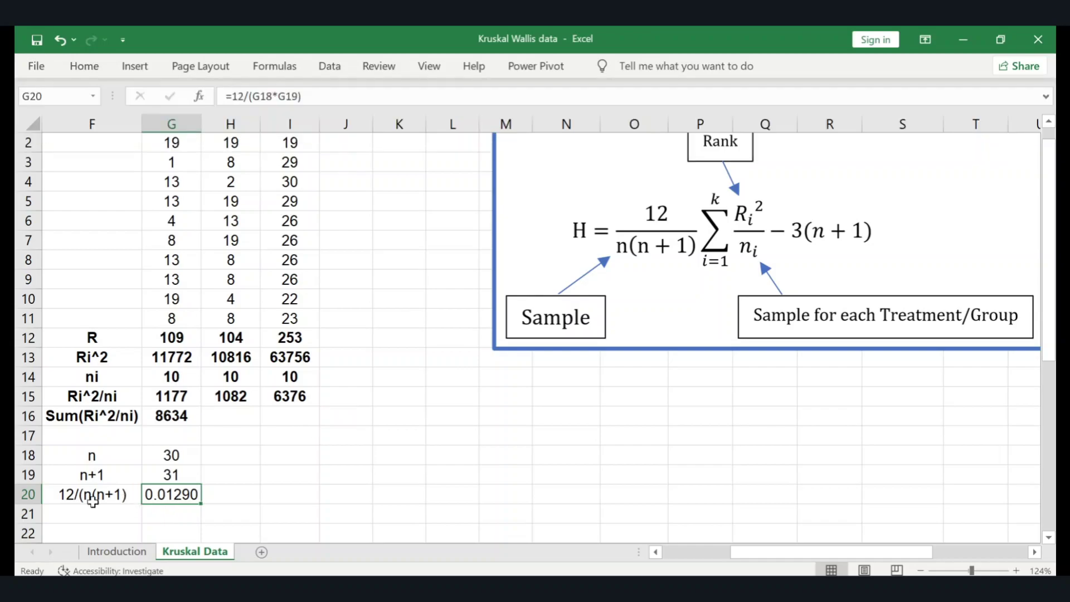
- Highlight the Sum(Ri^2/ni) cells F16:G16 and the 12/(n(n+1) cells F20:G20 in yellow
left_click(92, 494)
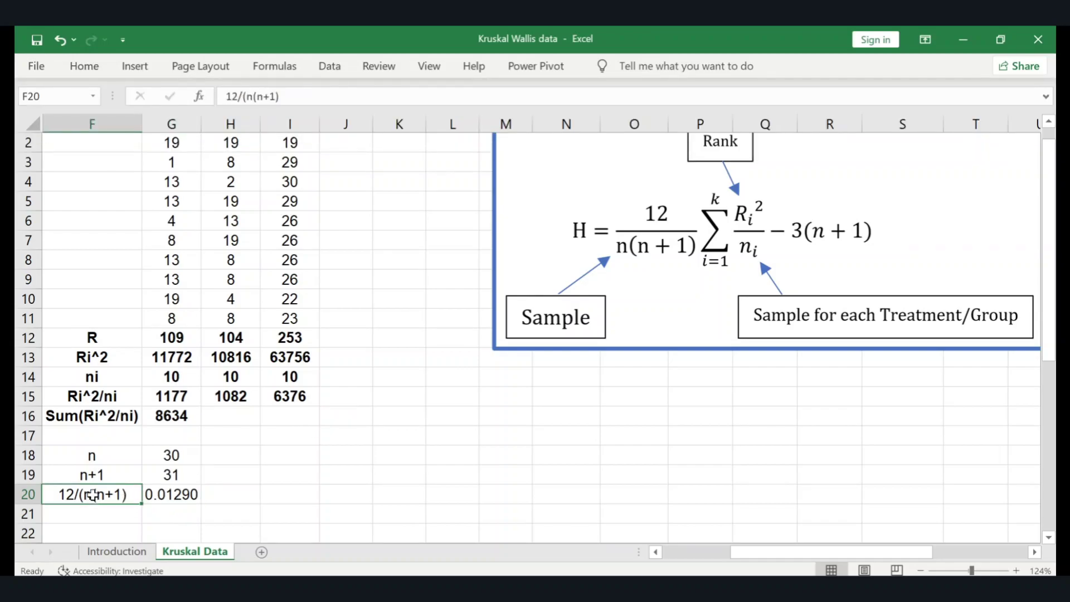
left_click(110, 413)
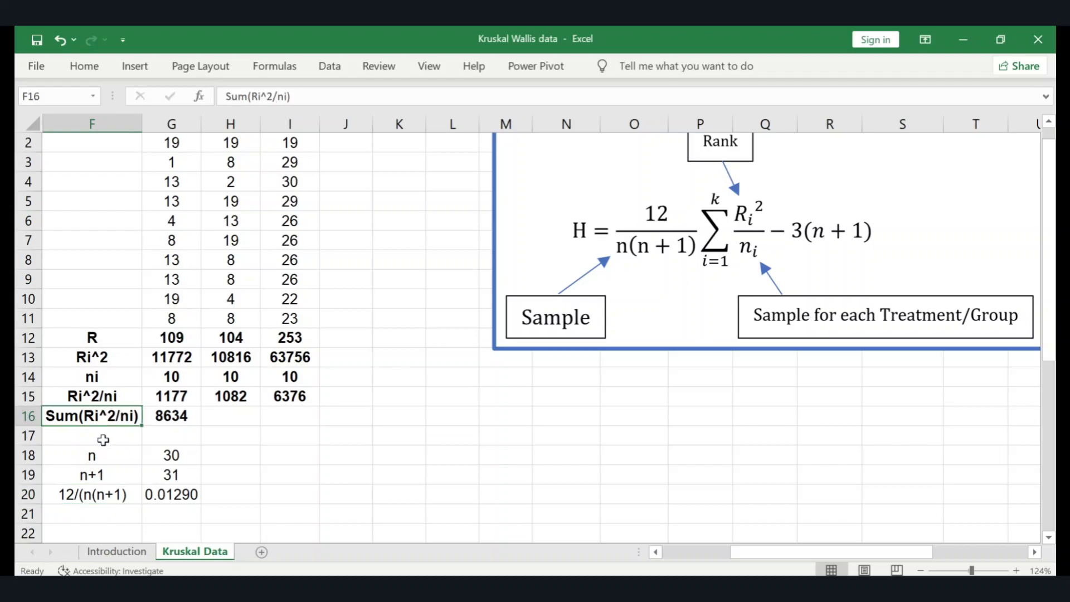
key("shift+Right")
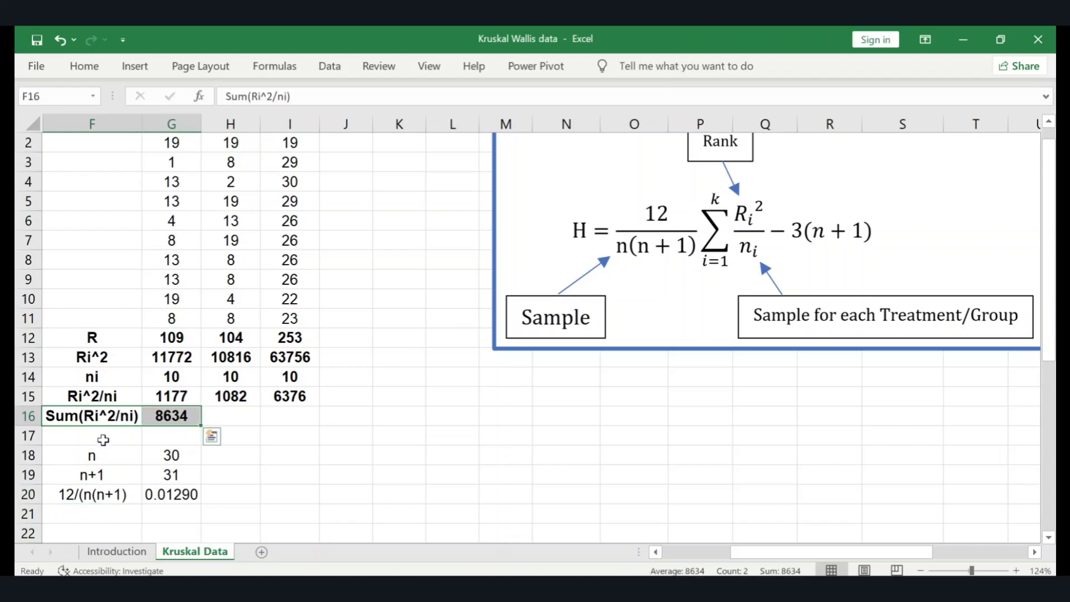
left_click(84, 67)
left_click(212, 123)
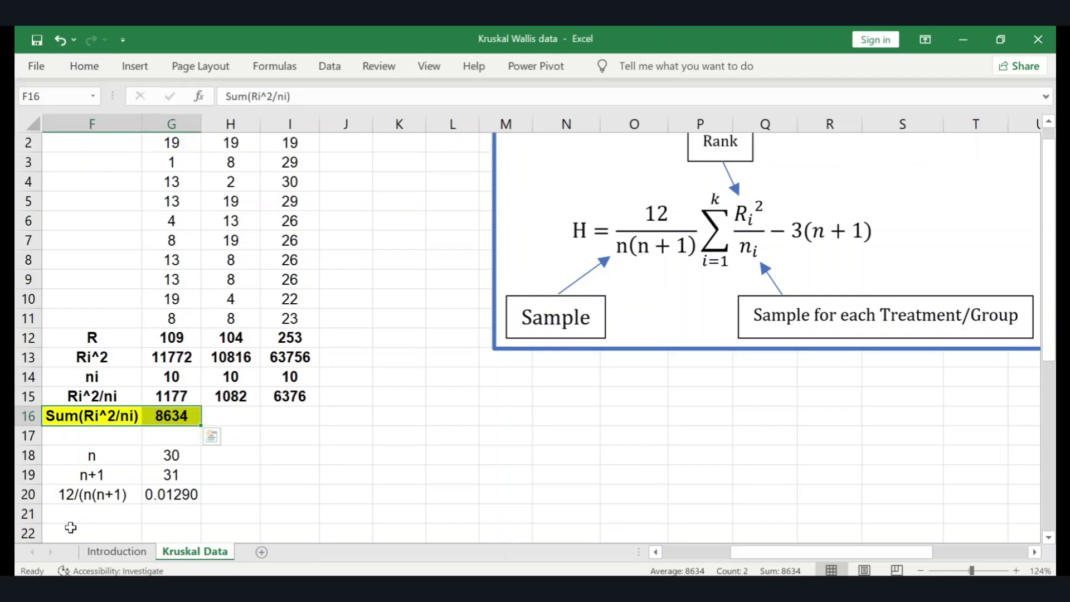
left_click(76, 498)
key("shift+Right")
left_click(83, 67)
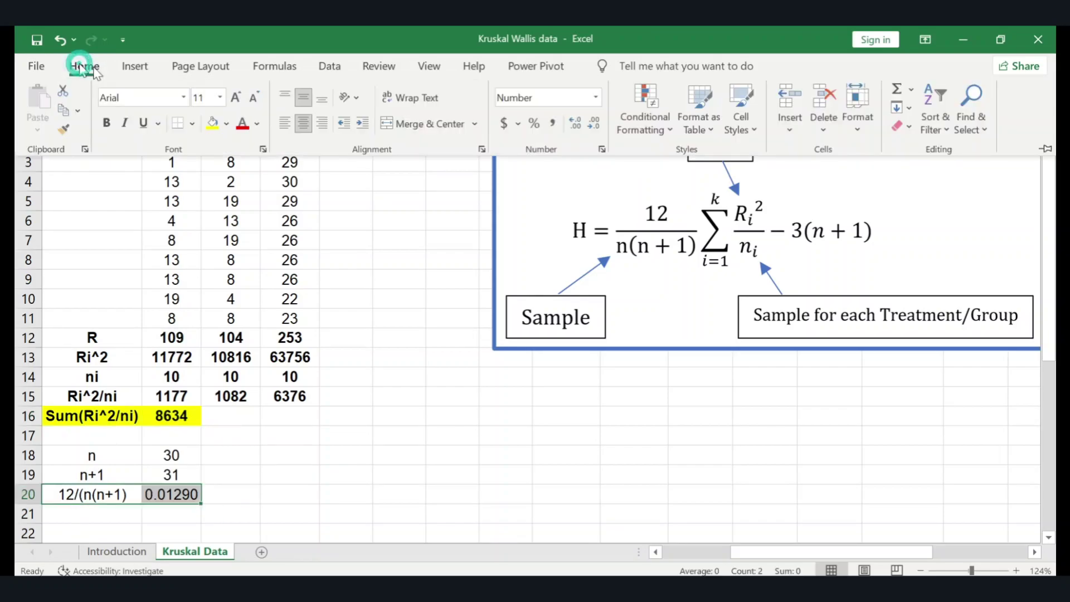
left_click(214, 125)
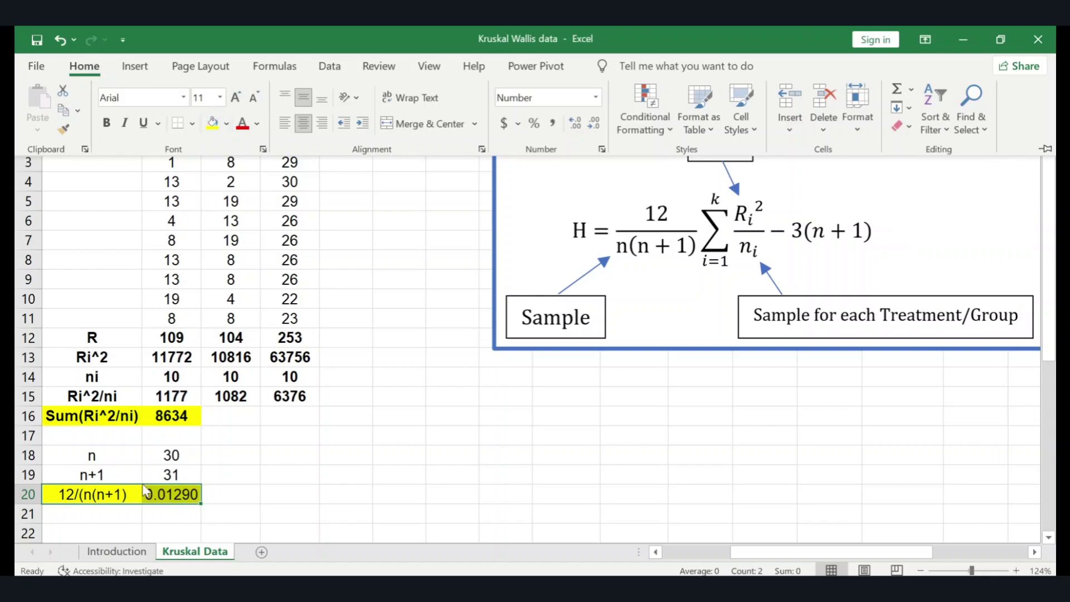
left_click(169, 516)
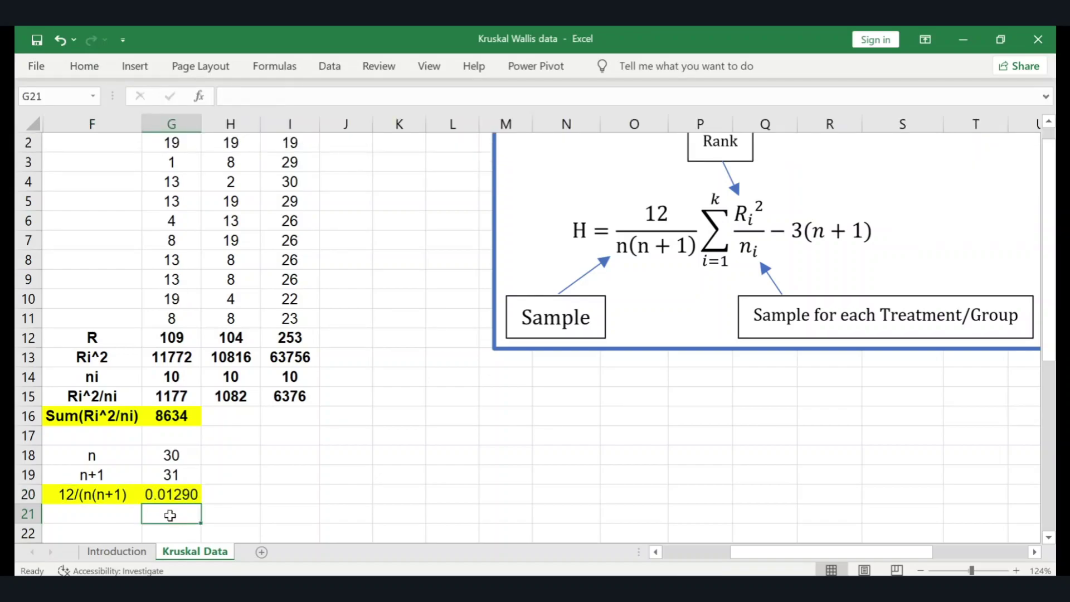
key("Left")
key("Up")
key("Up")
key("Up")
key("Up")
key("Up")
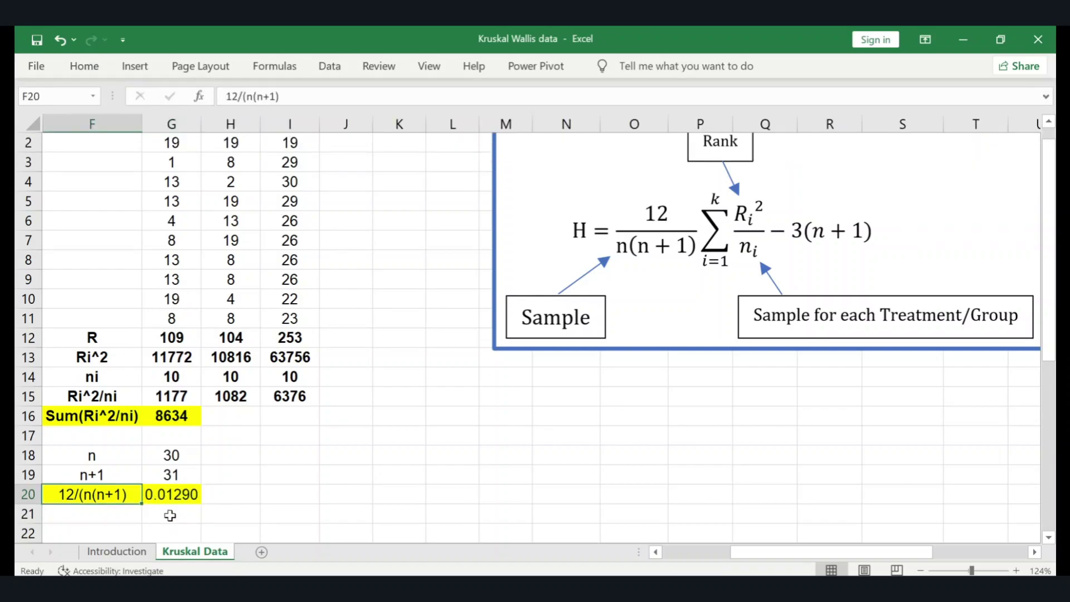
key("Down")
- Multiply the two highlighted terms of the H formula in G21 with =G16*G20
left_click(170, 515)
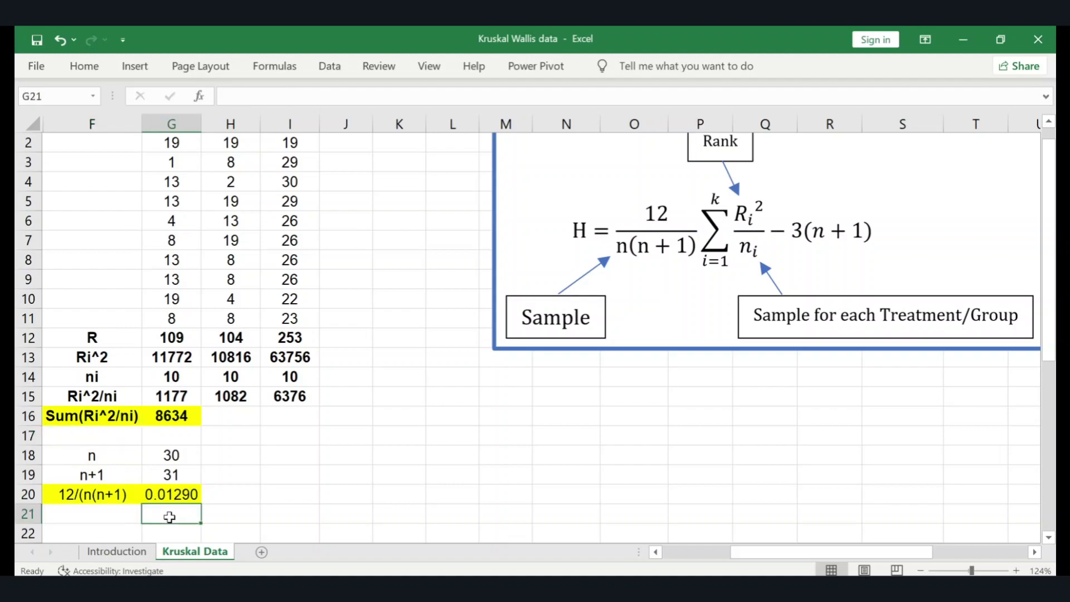
type("=")
key("Up")
key("Up")
key("Up")
key("Up")
key("Up")
key("Up")
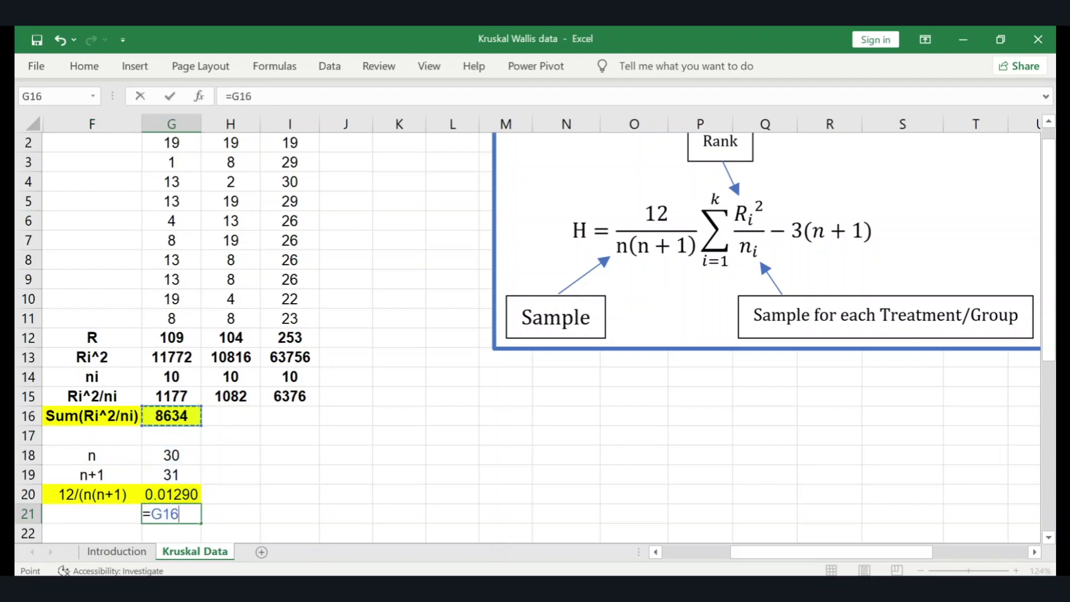
key("Down")
type("*")
key("Up")
key("Return")
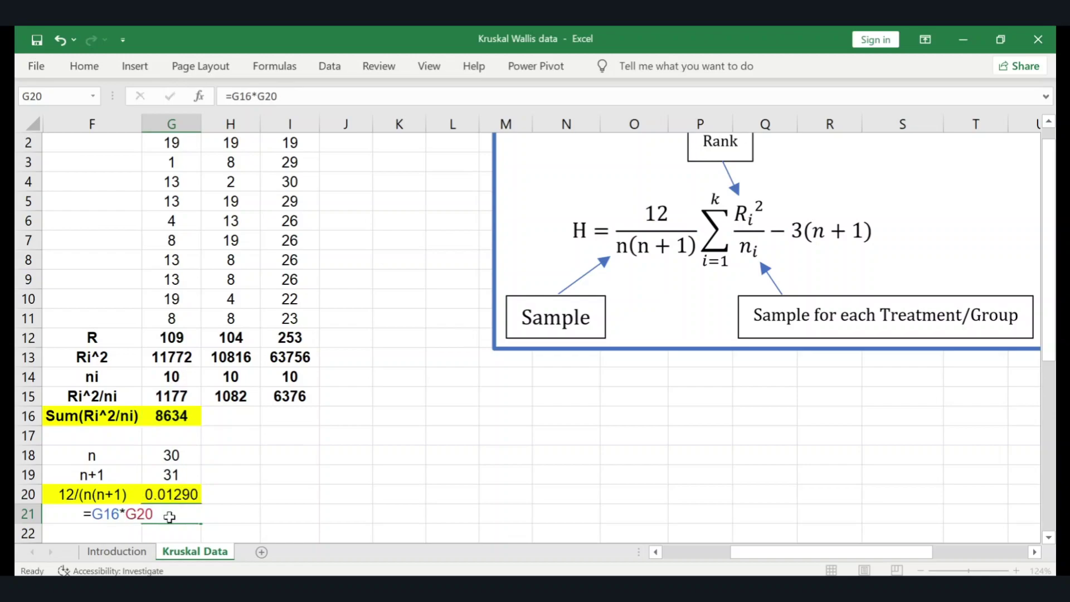
key("Up")
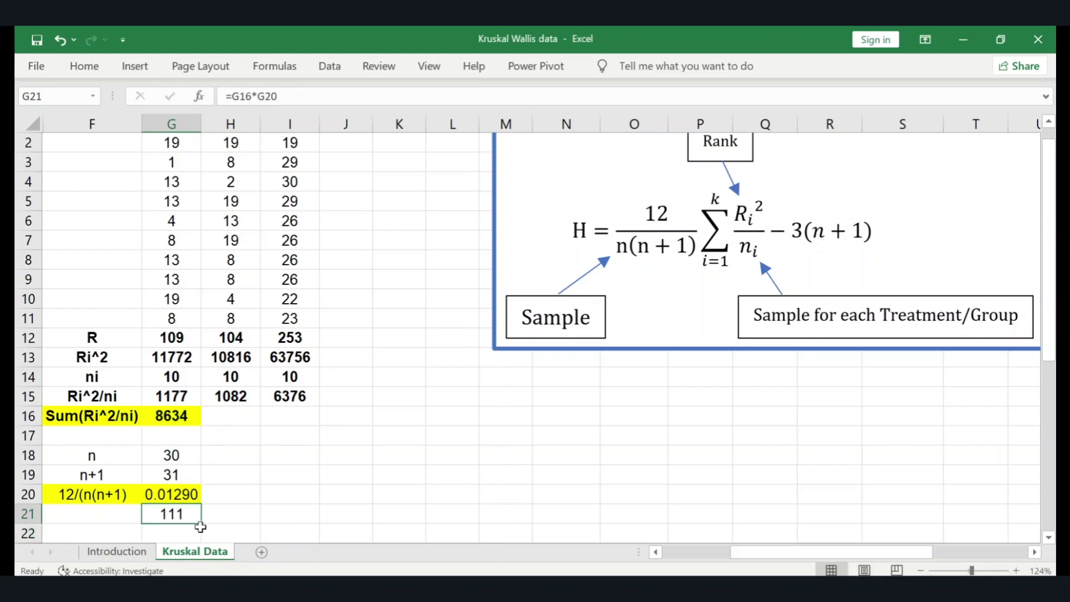
- Enter the label 3(n+1) in cell F23 for the term subtracted in the H formula
left_click(178, 533)
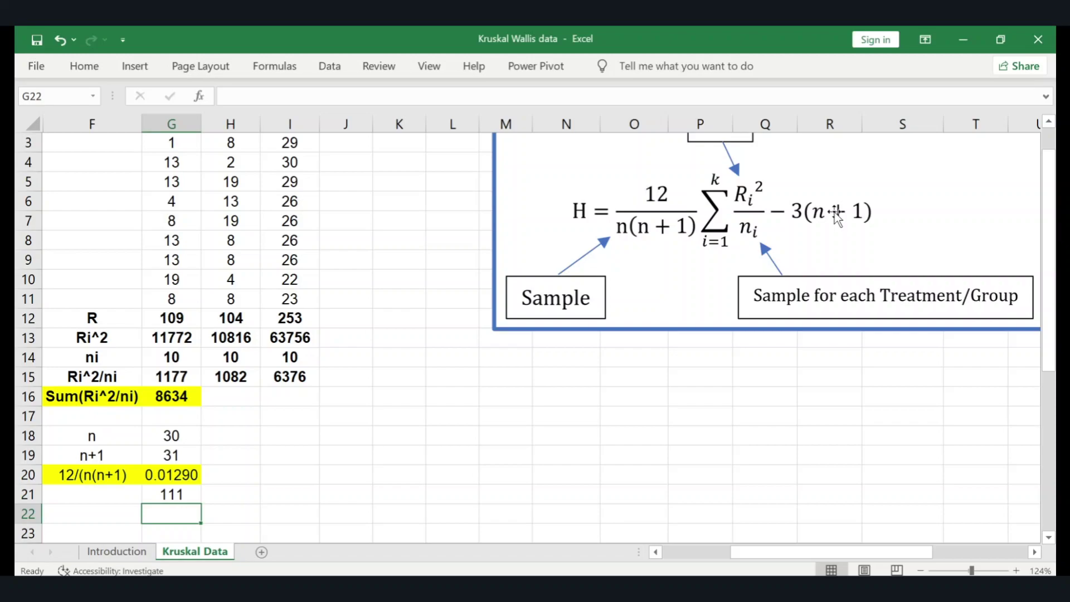
key("Down")
key("Left")
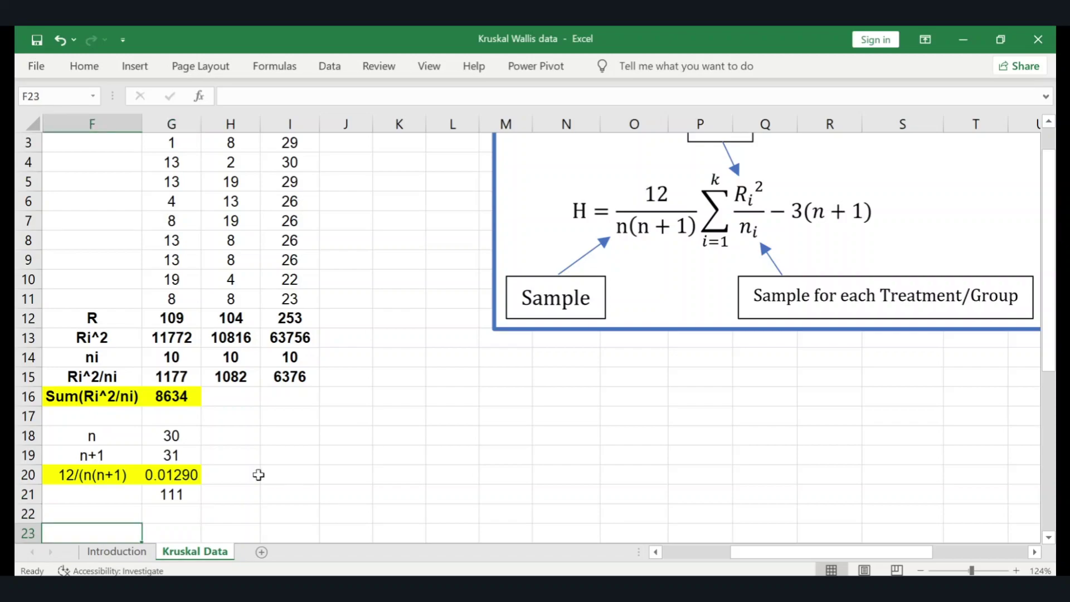
type("3")
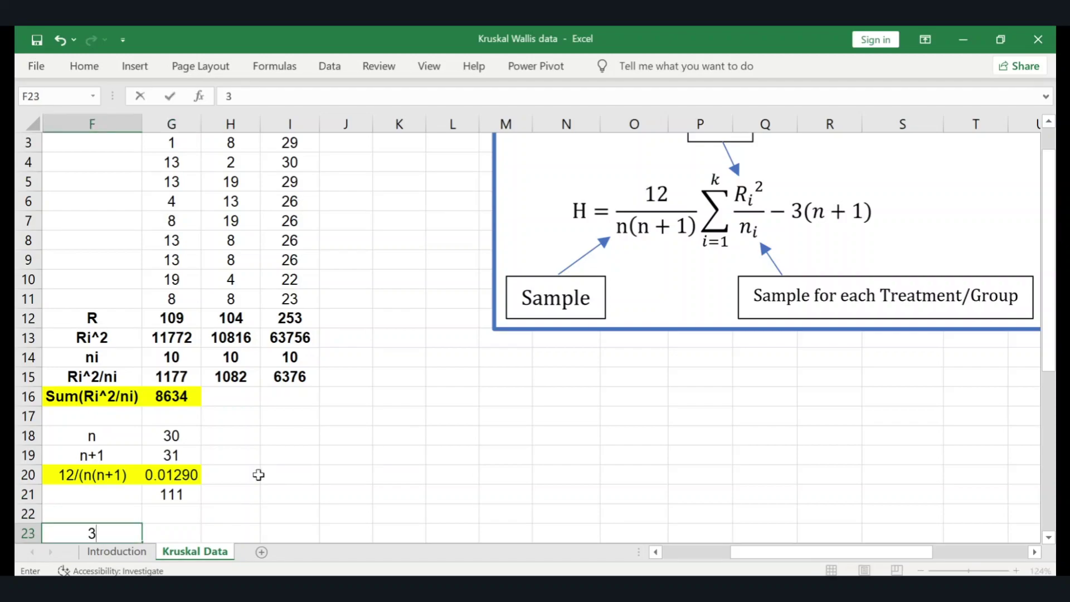
type("(n+1)")
key("Tab")
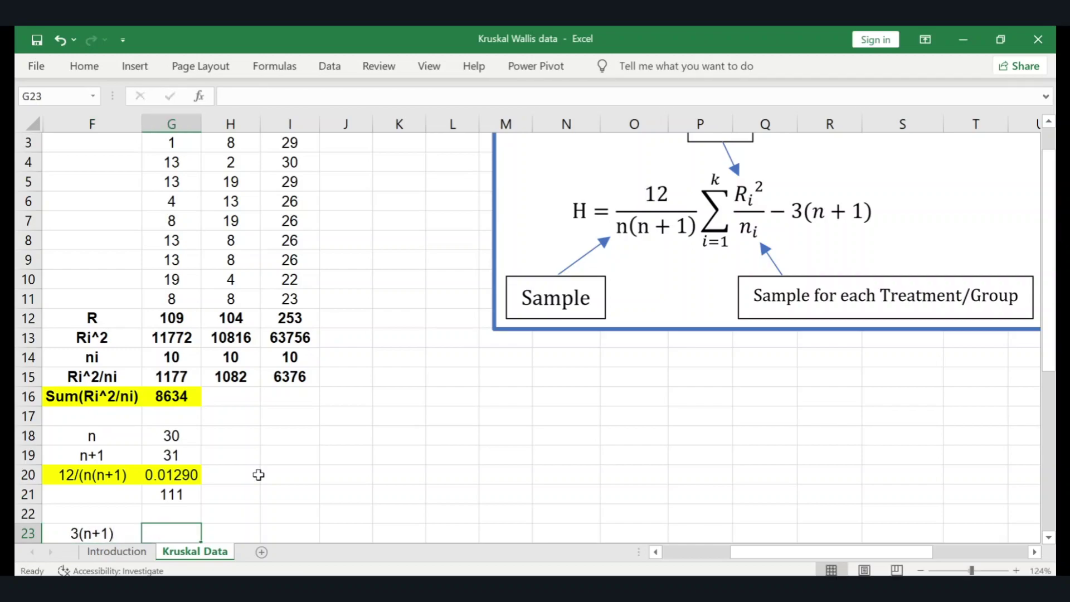
- Calculate the 3(n+1) term in G23 with =G19*3
scroll(258, 474, "down", 2)
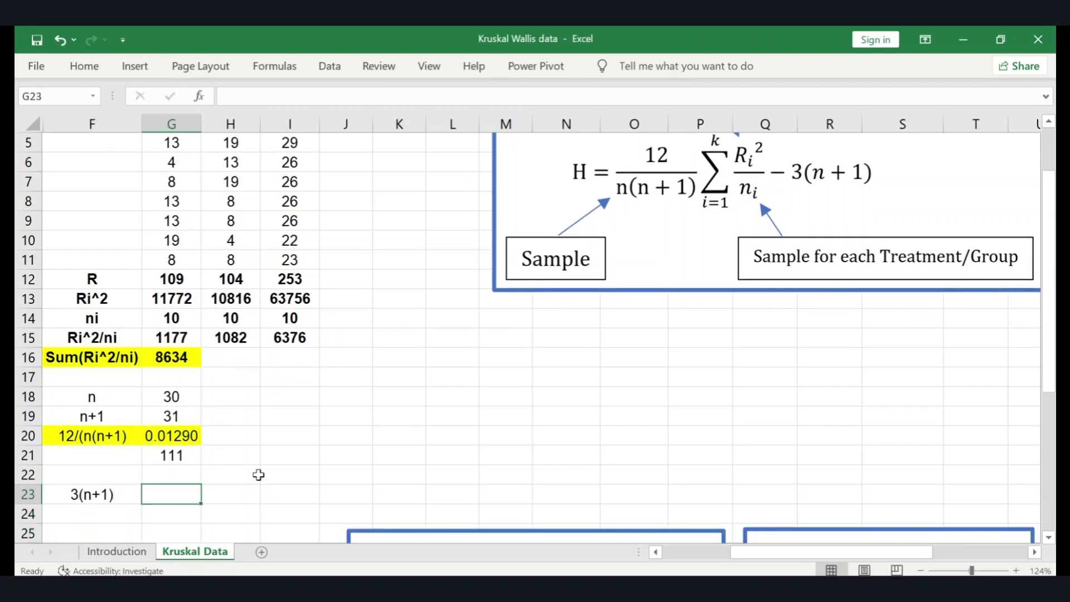
type("=")
key("Up")
key("Up")
key("Up")
key("Up")
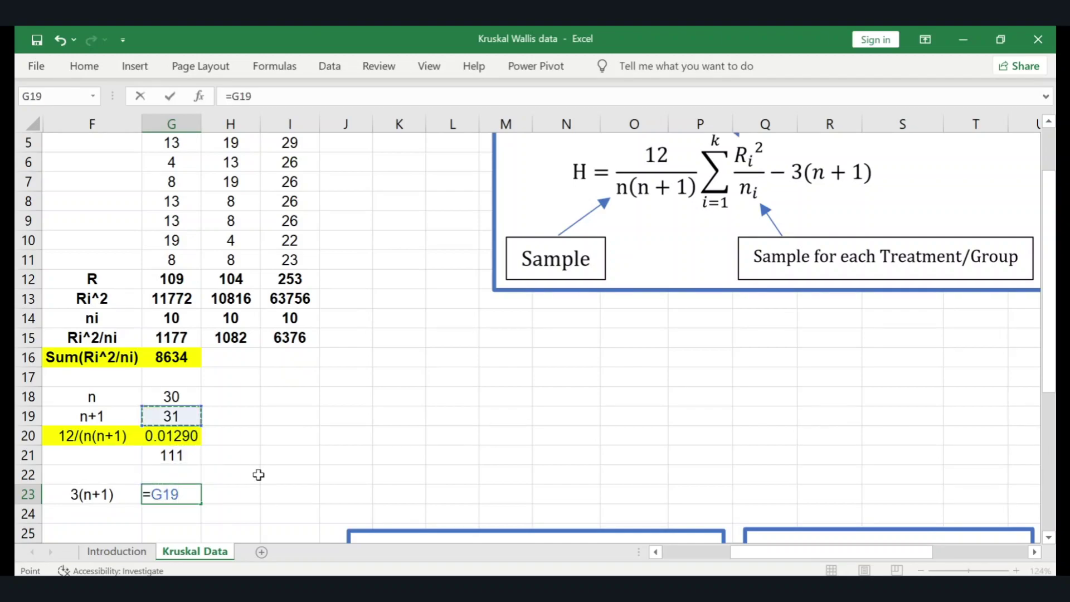
type("*3")
key("Return")
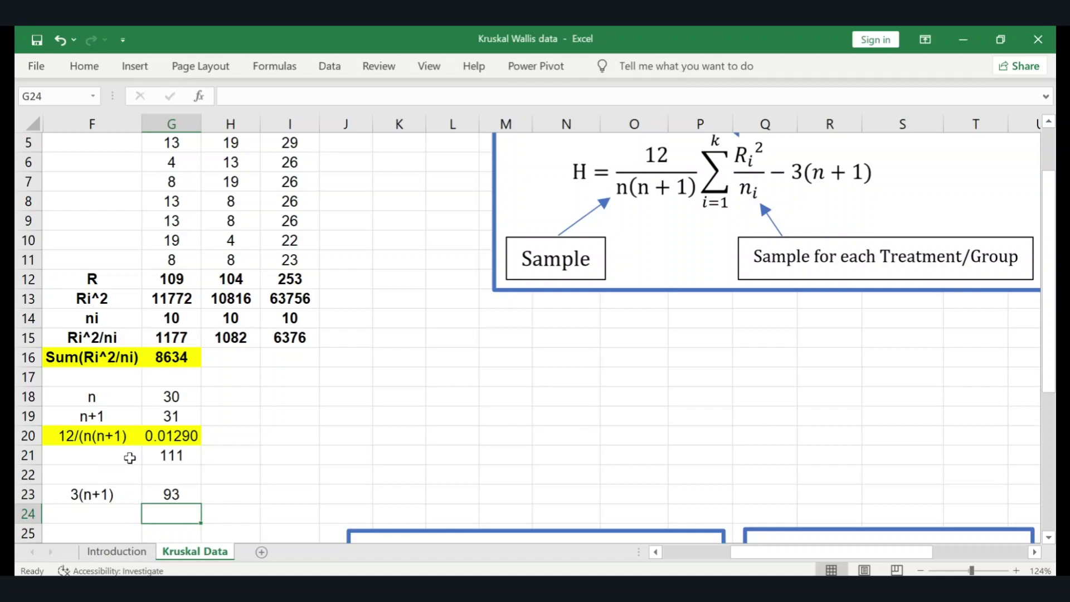
- Fill the product cell G21 and the 3(n+1) value cell G23 with light blue
left_click(172, 454)
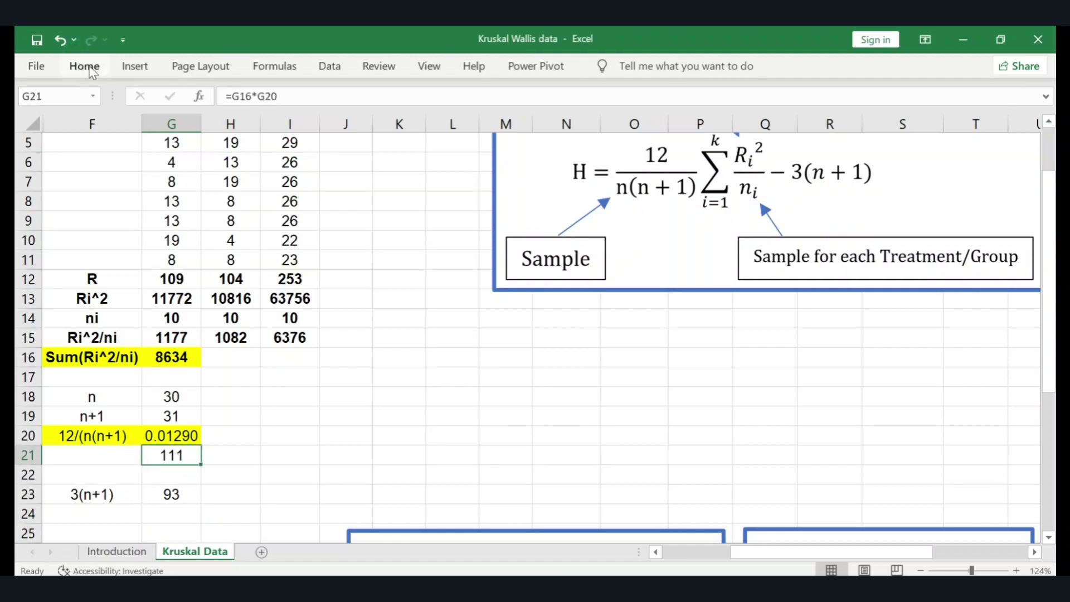
left_click(90, 71)
left_click(226, 123)
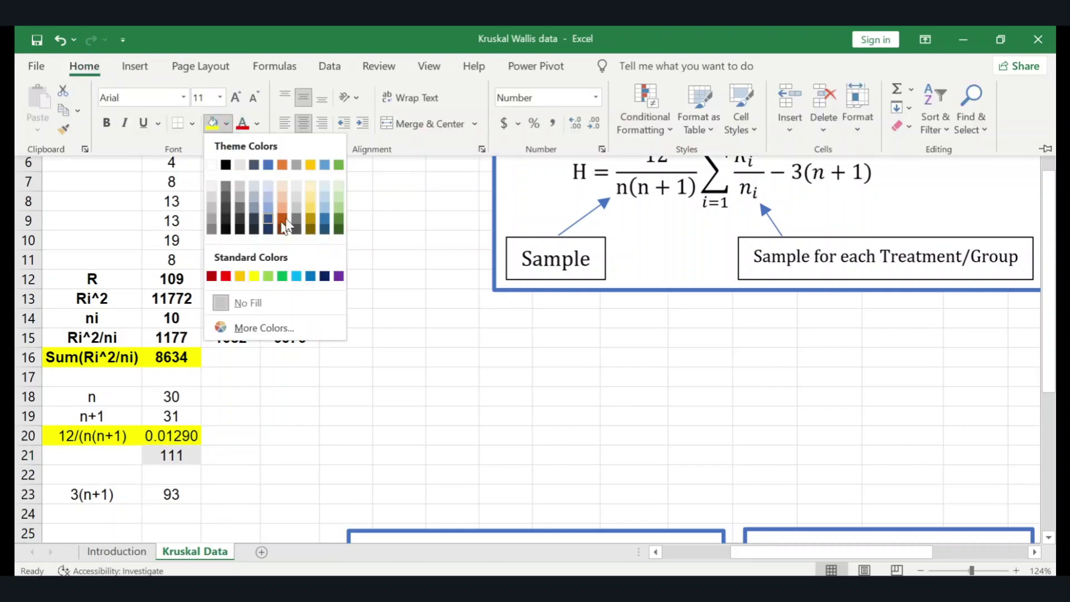
left_click(320, 191)
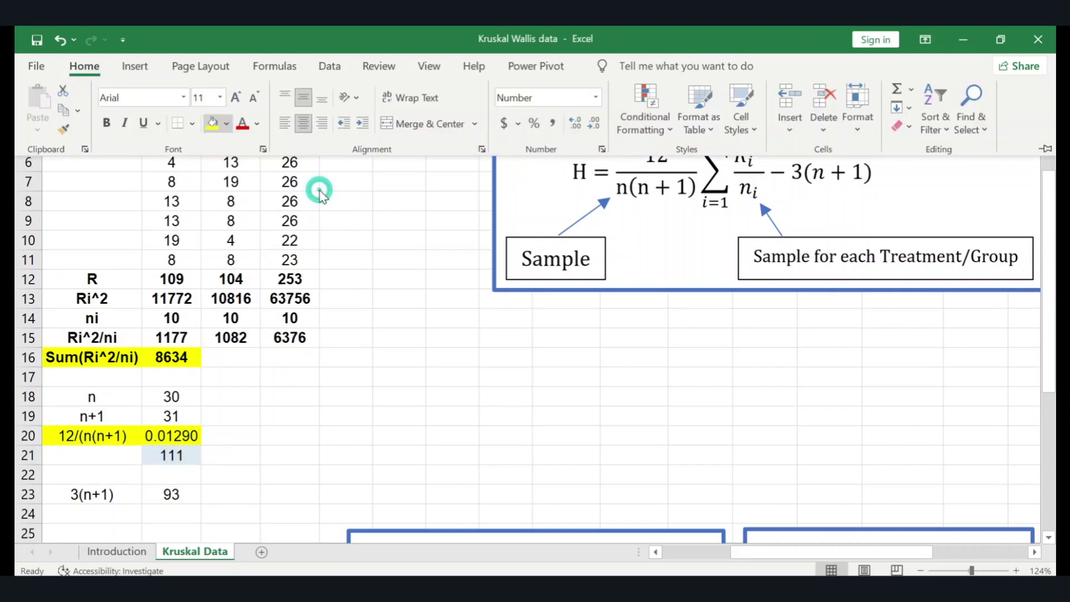
left_click(173, 490)
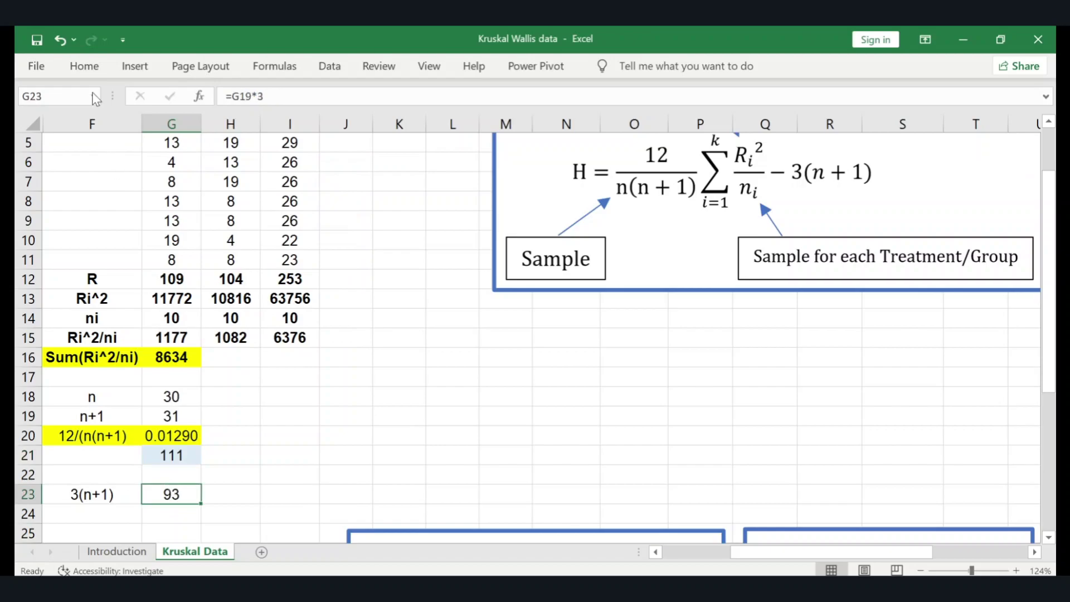
left_click(84, 66)
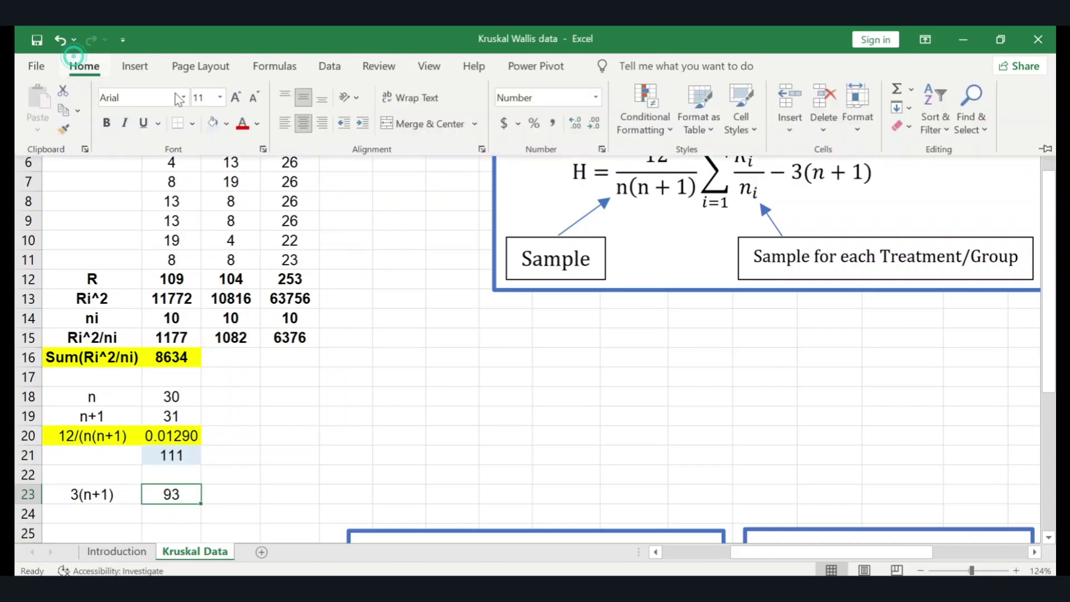
left_click(209, 127)
- Label cell F25 H and calculate the H statistic in G25 with =G21-G23
left_click(102, 526)
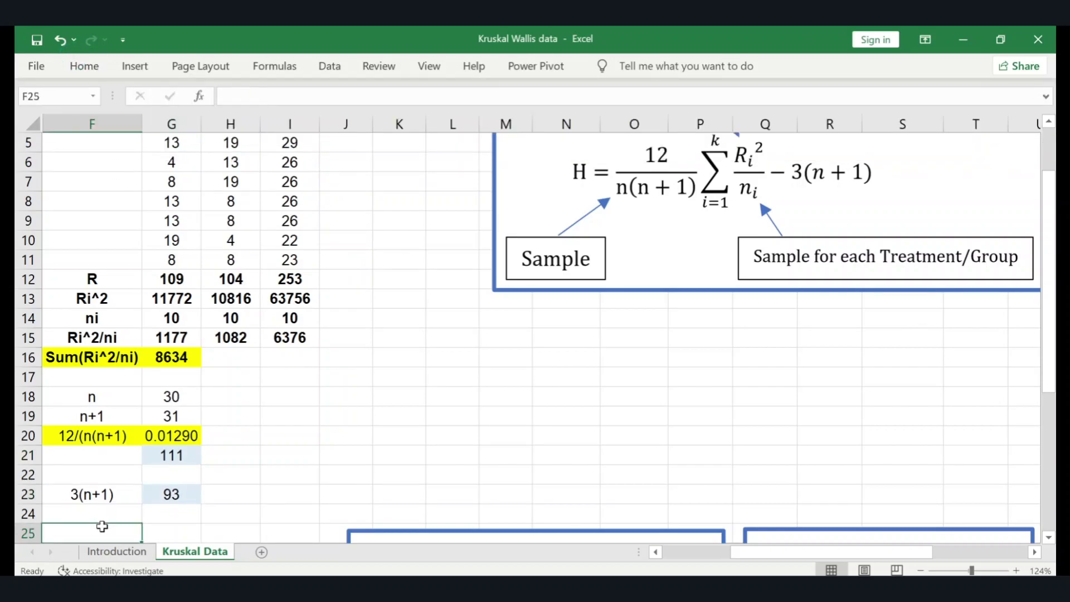
type("H")
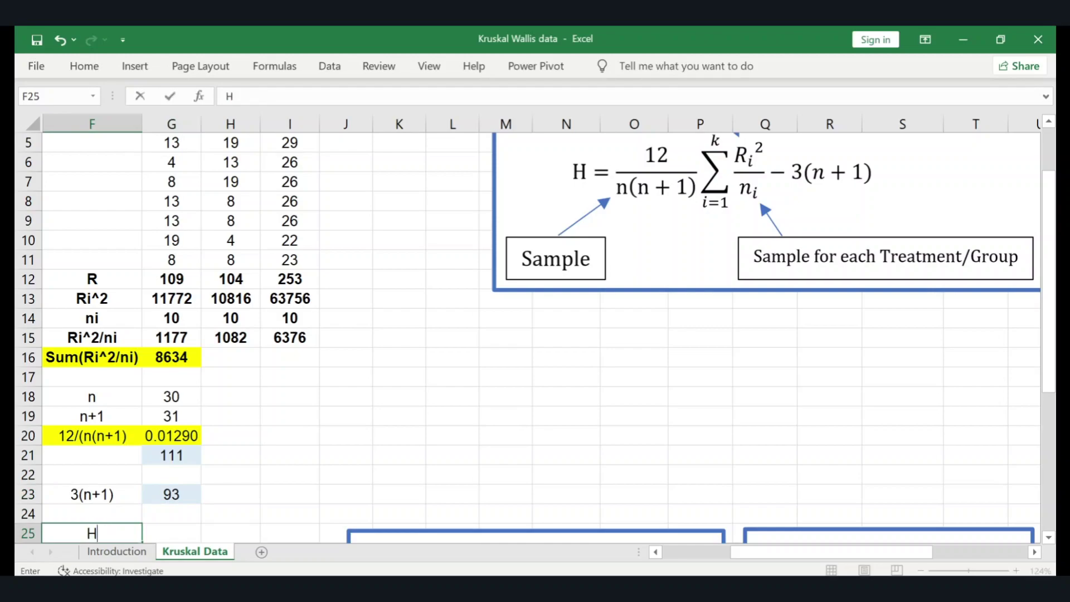
key("Tab")
type("=")
key("Up")
key("Up")
key("Up")
key("Up")
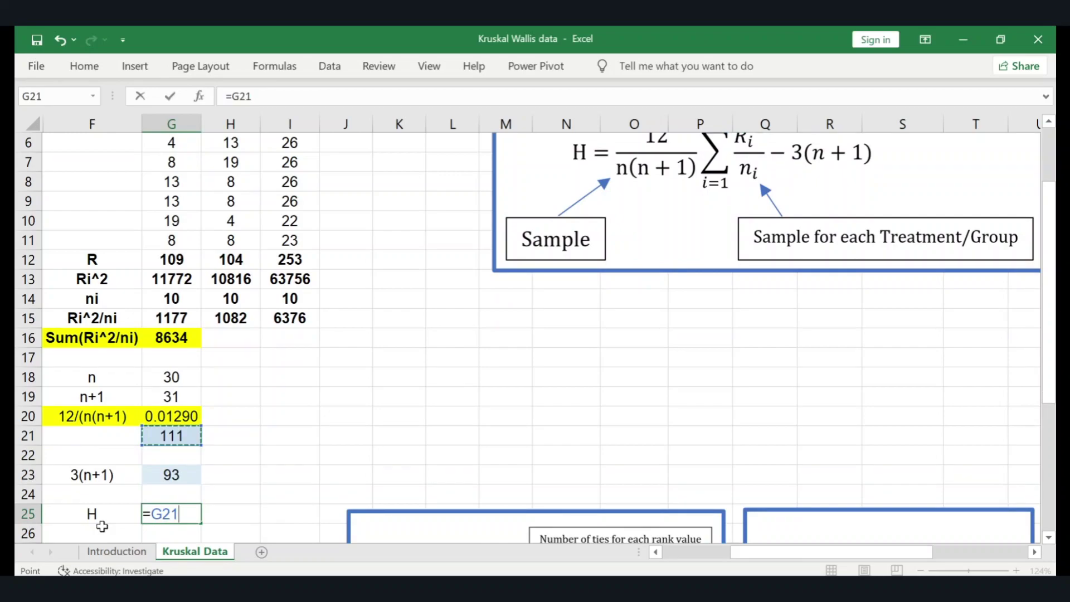
type("-")
key("Up")
key("Up")
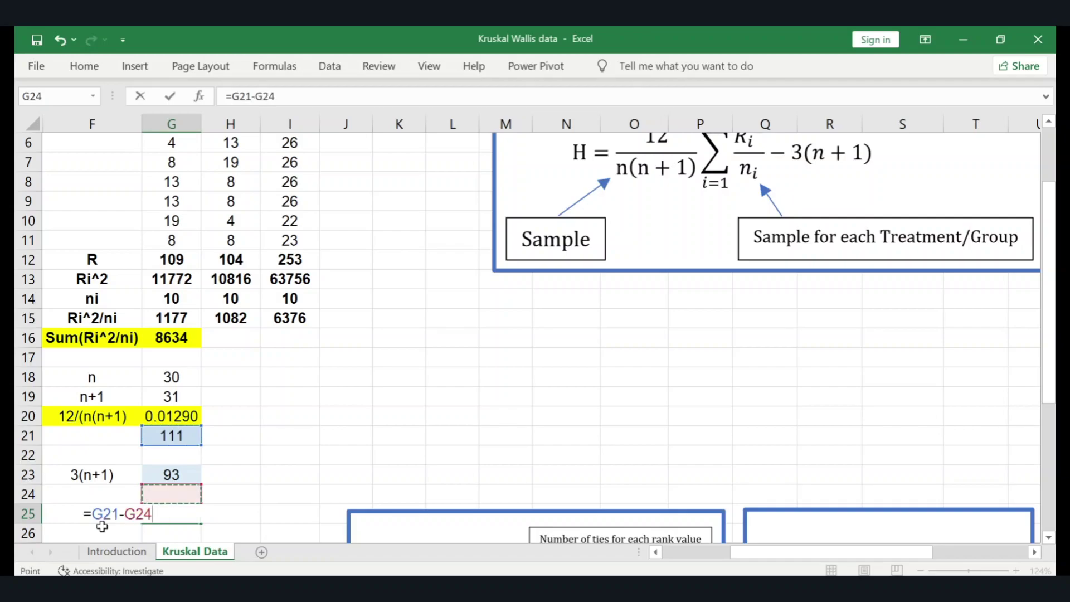
key("Return")
- Examine the column G cells that feed the H statistic, including the product formula in G21
key("Up")
key("Up")
key("Up")
key("Up")
key("Up")
key("Up")
key("Down")
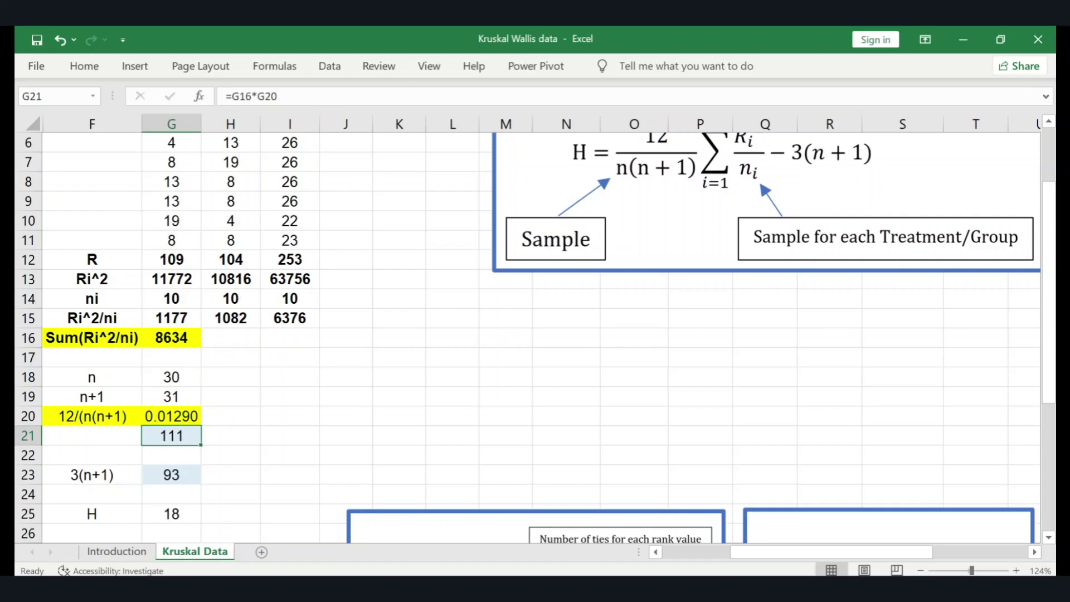
key("Down")
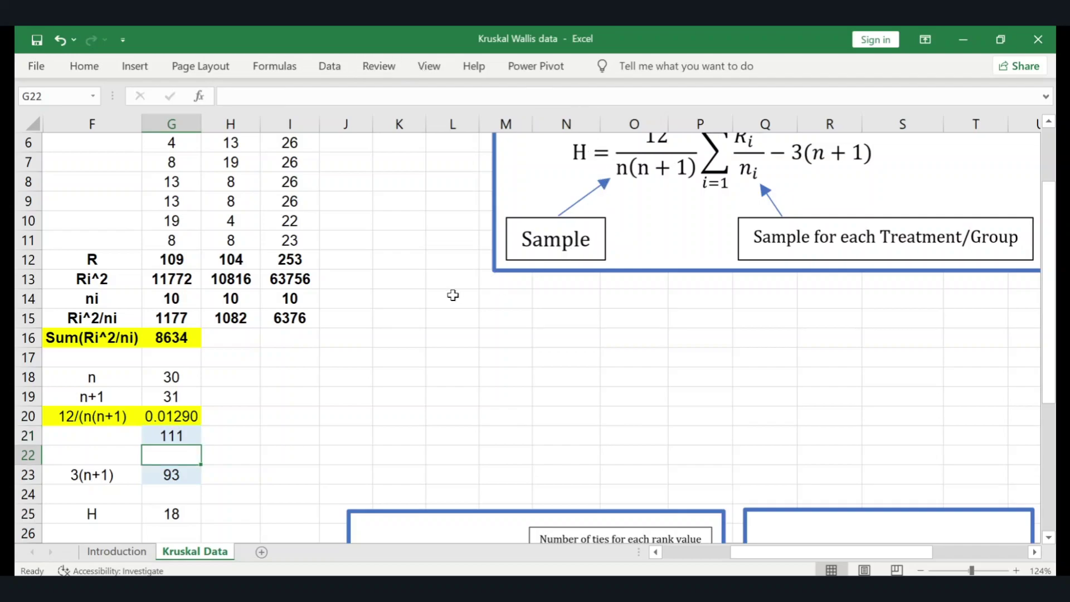
key("Up")
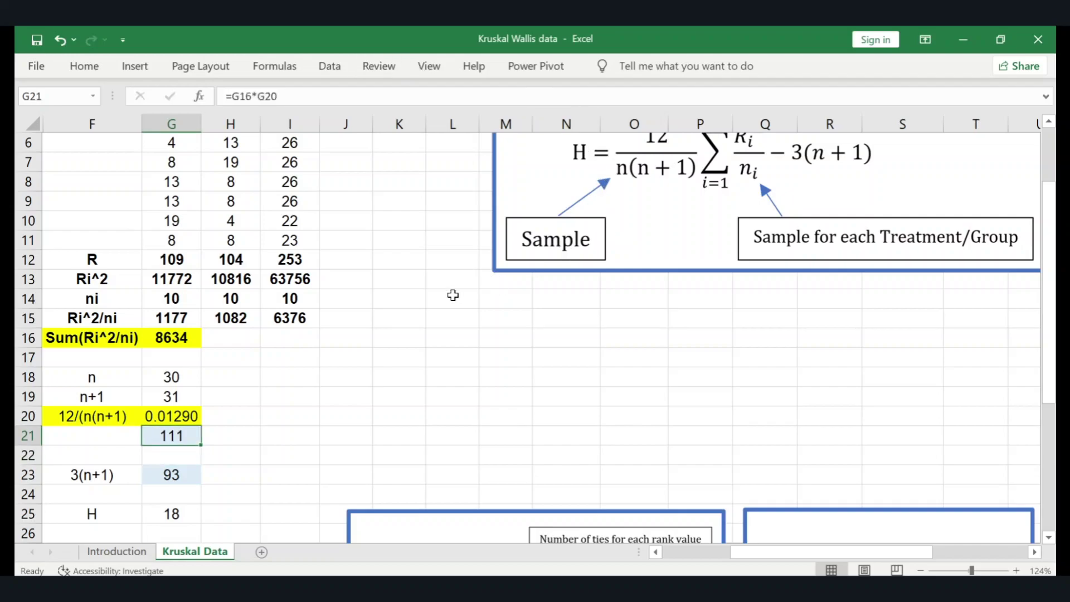
- Display the product in cell G21 with three decimal places
left_click(83, 66)
left_click(577, 132)
left_click(577, 132)
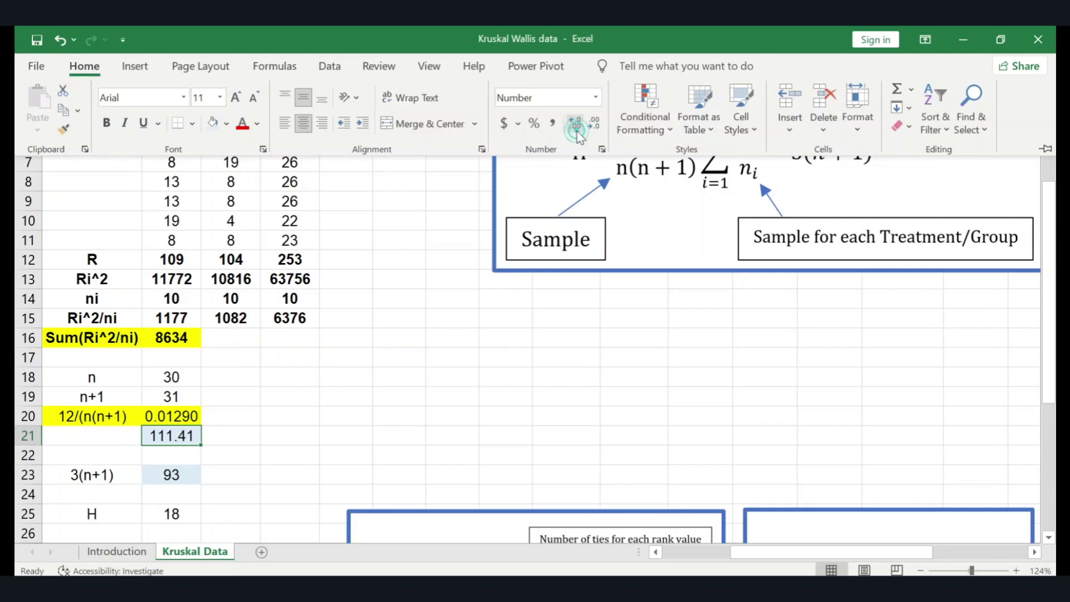
left_click(577, 132)
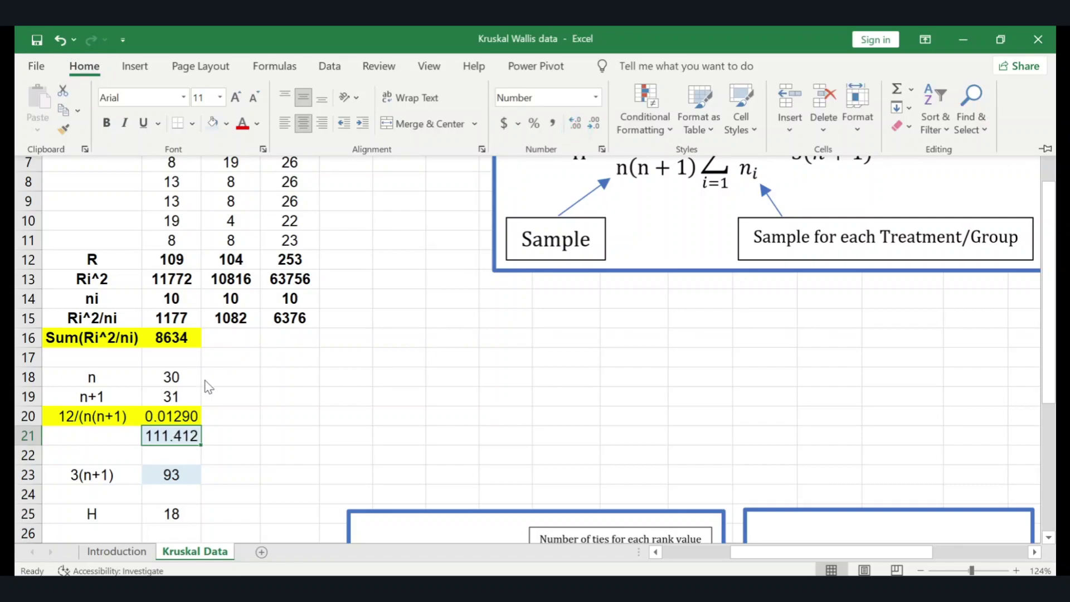
- Display the 3(n+1) and H values in G23:G25 with two decimal places
left_click(152, 472)
left_click_drag(152, 472, 164, 514)
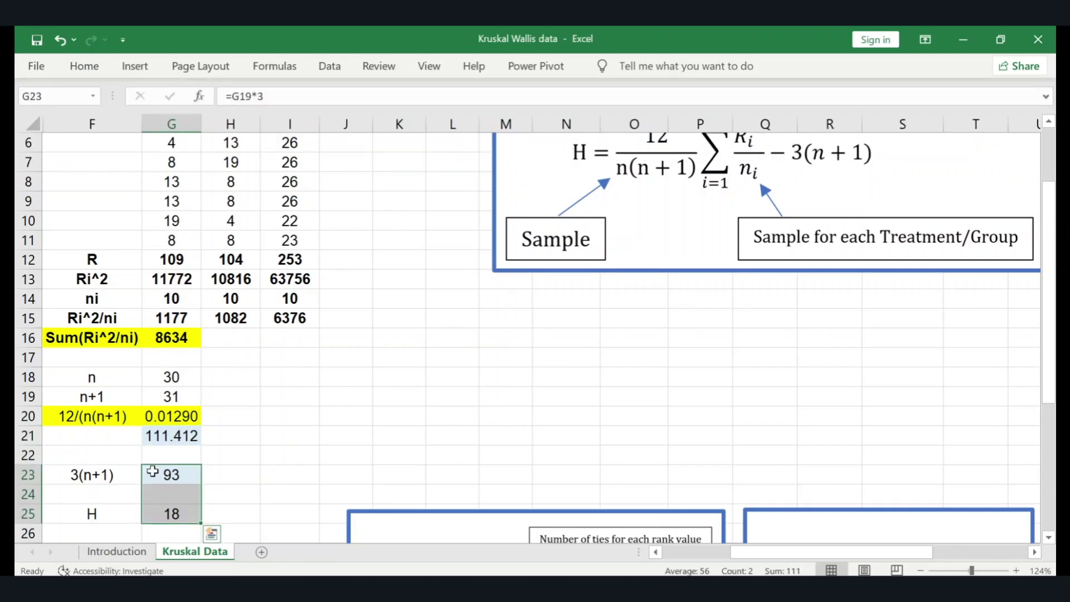
left_click(97, 74)
left_click(577, 131)
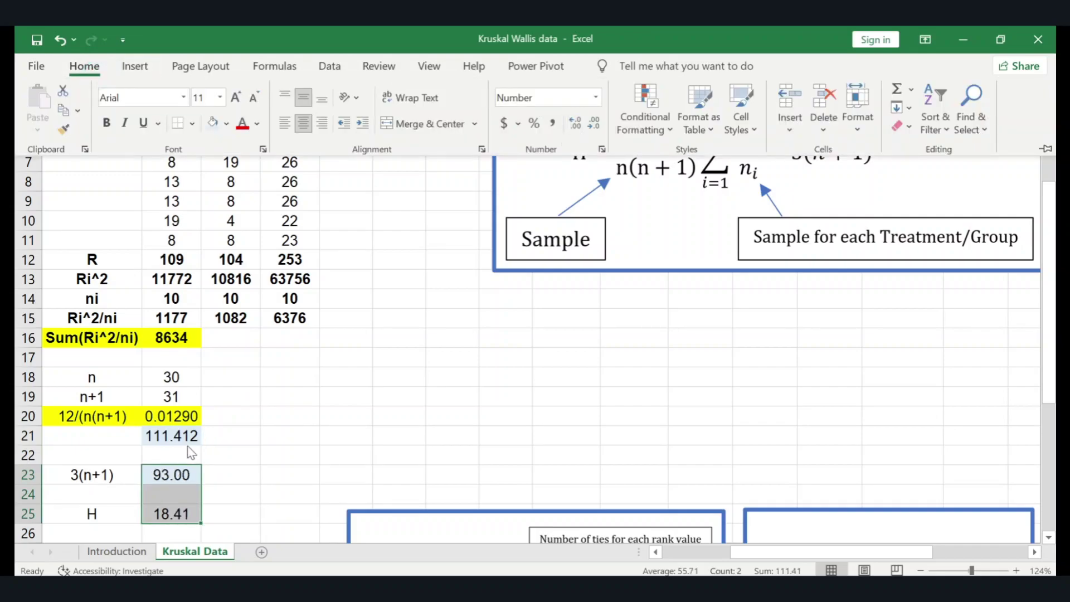
- Make the H label and its value in F25:G25 bold
key("Escape")
key("Down")
key("Down")
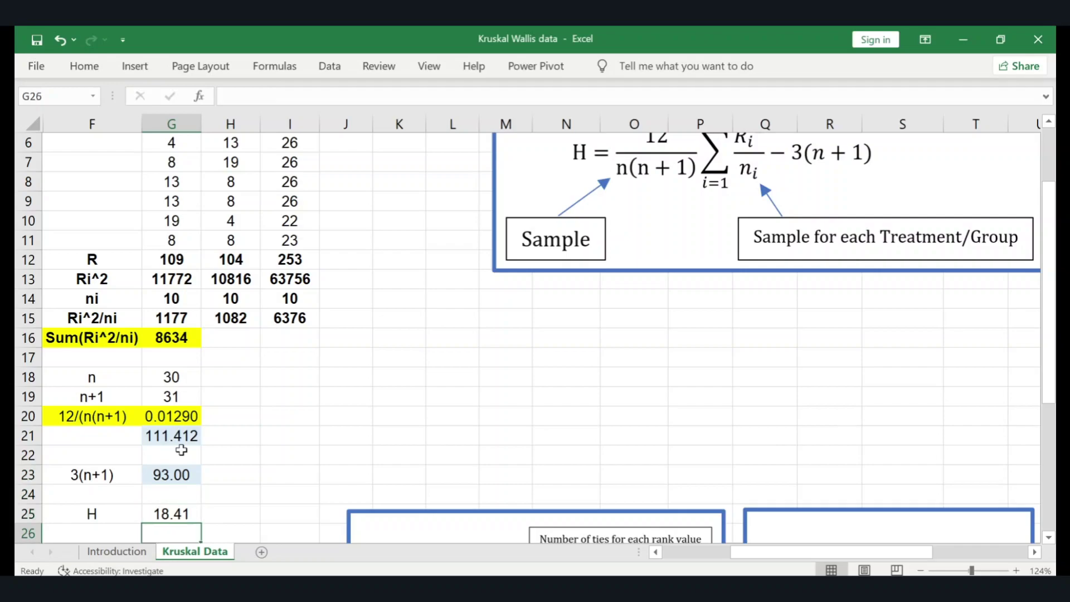
key("shift+Left")
key("ctrl+b")
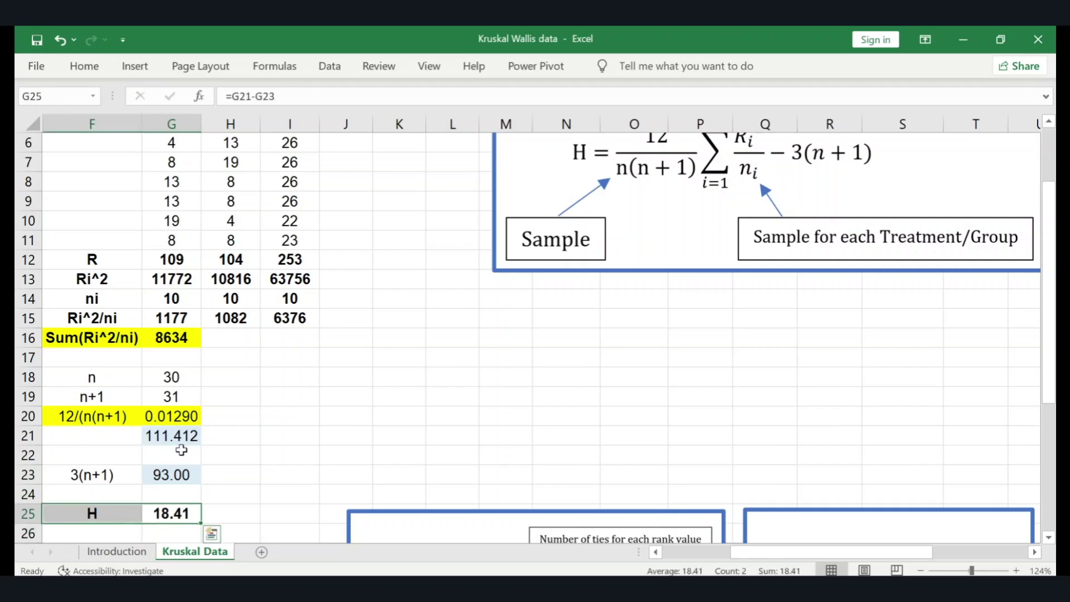
- Examine the H statistic in row 25 together with its formula and the rank sum of group C
key("Down")
key("Down")
key("Down")
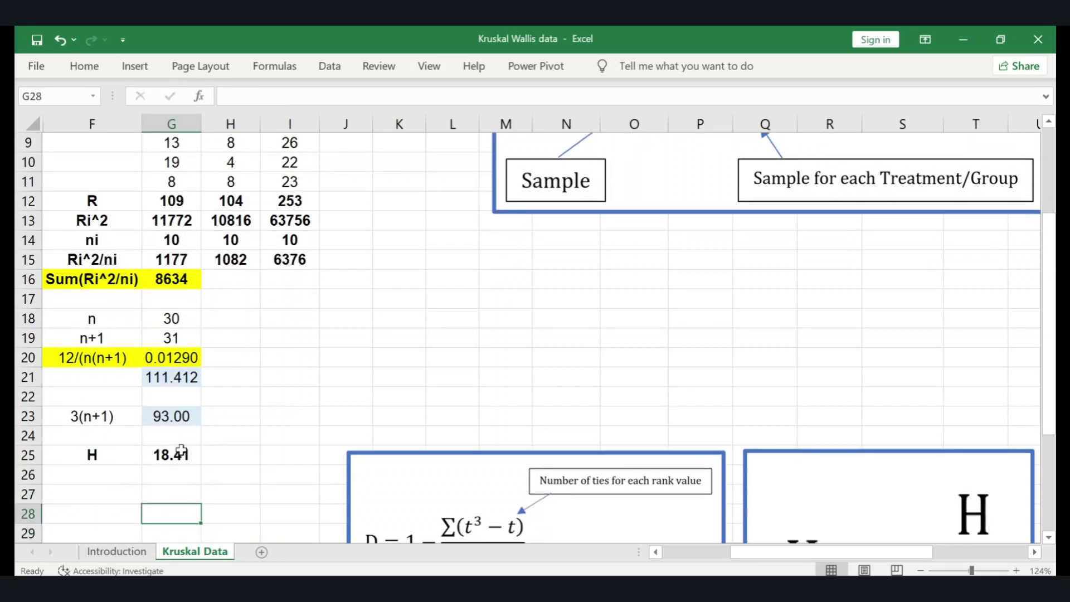
key("Up")
key("Up")
key("Up")
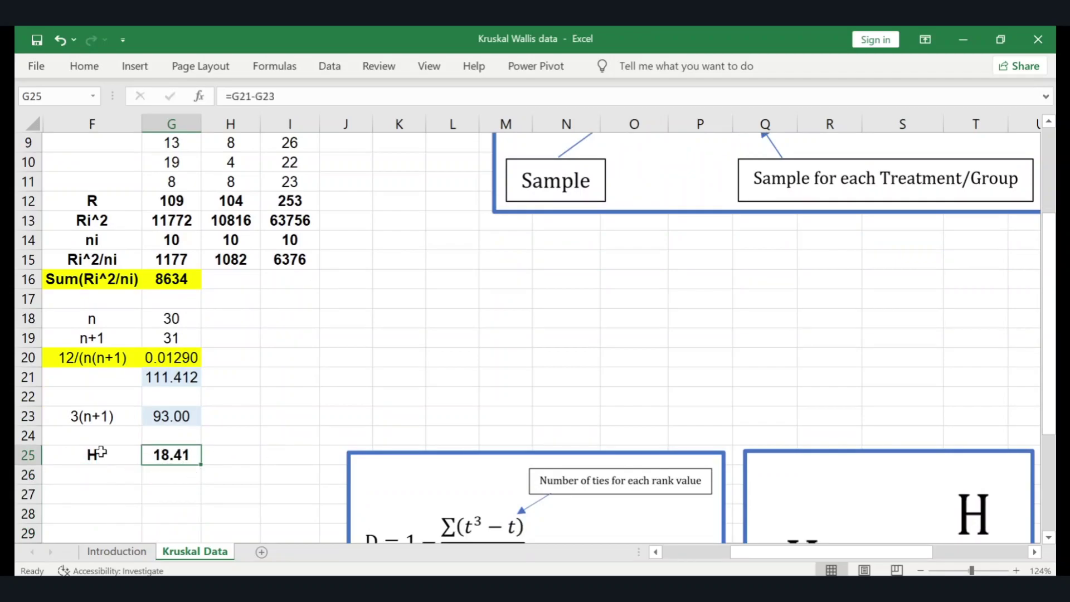
scroll(153, 455, "up", 4)
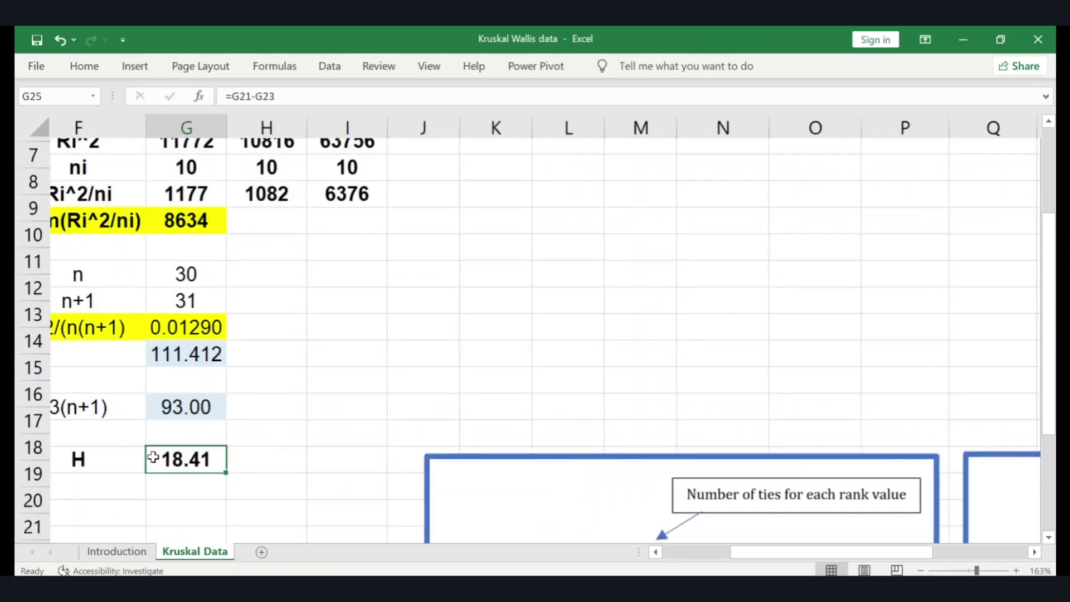
left_click(153, 456)
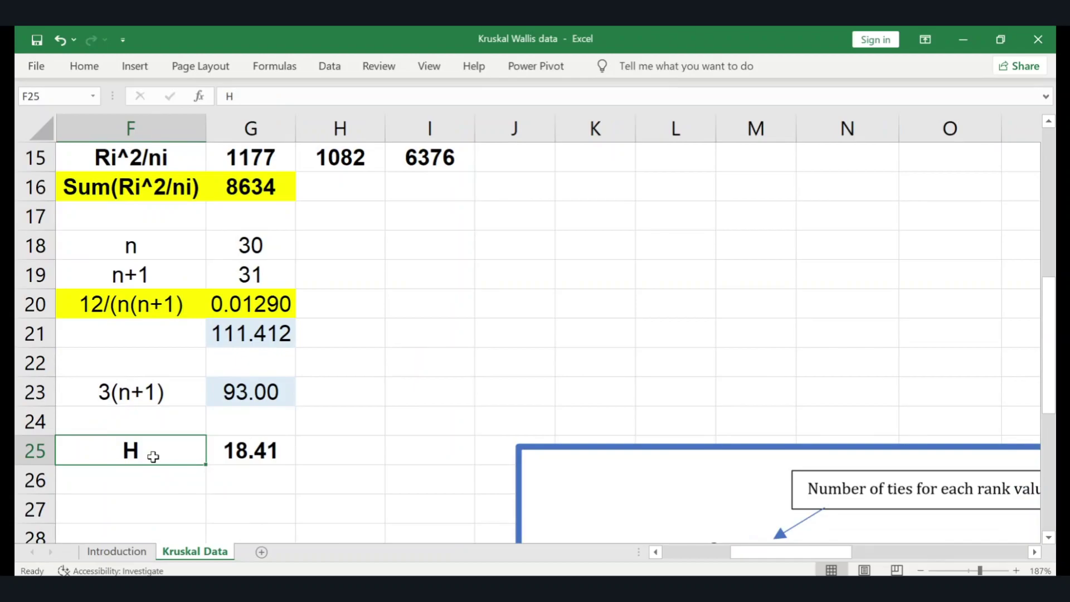
key("shift+Right")
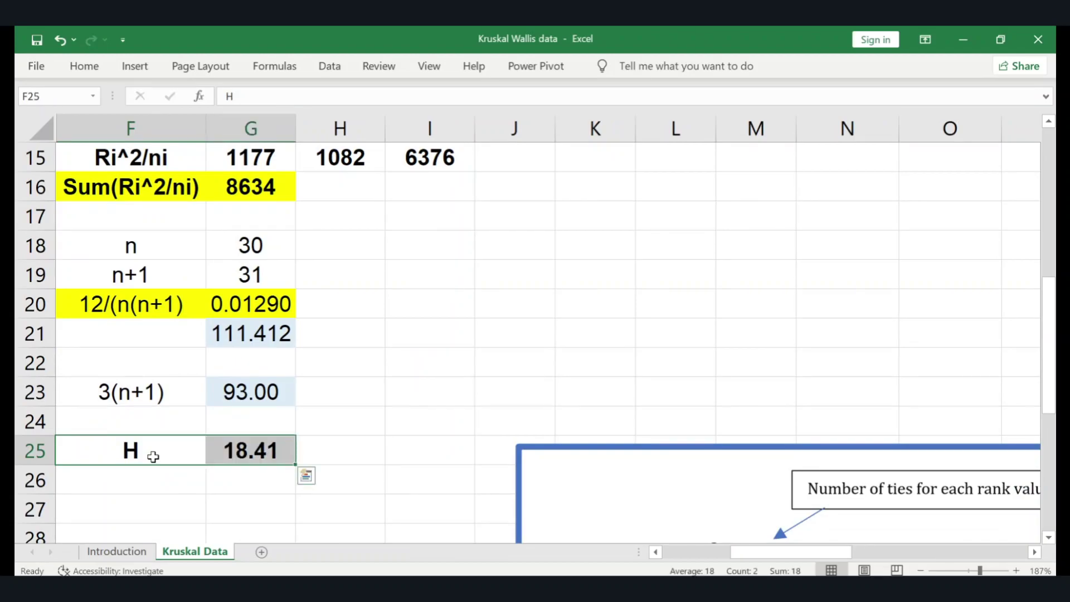
scroll(153, 456, "down", 5)
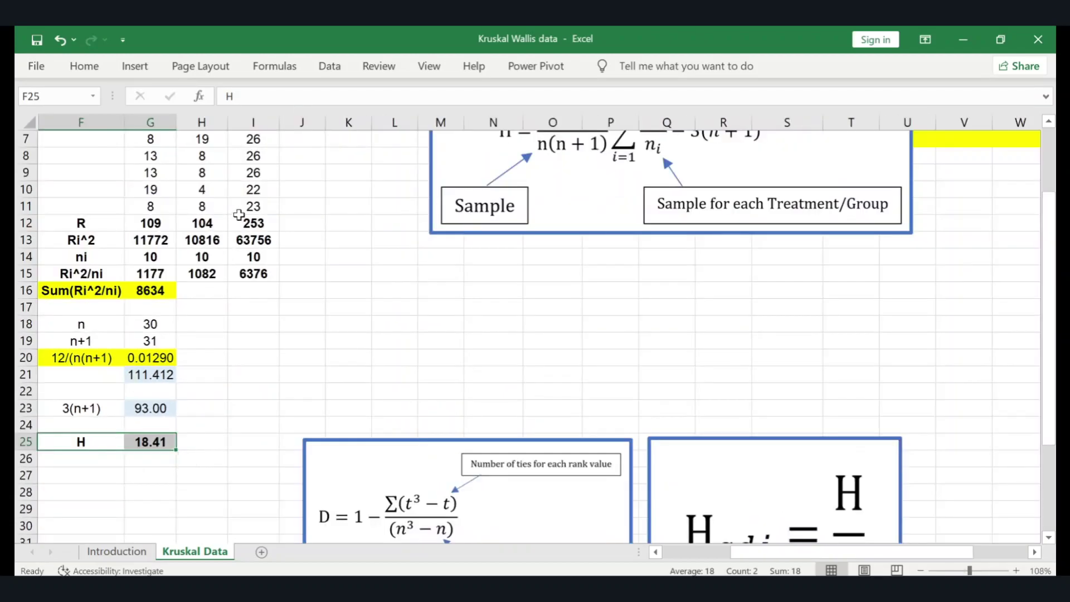
left_click(240, 219)
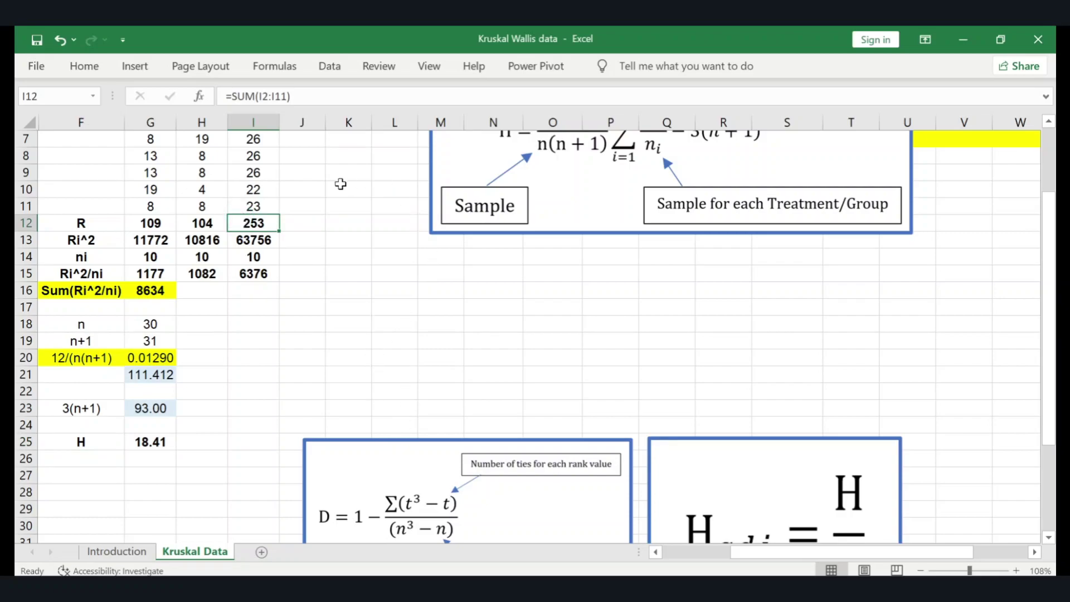
- Examine the ranks of groups A, B and C in G2:I11 for tied values
scroll(340, 184, "up", 2)
key("ctrl+Home")
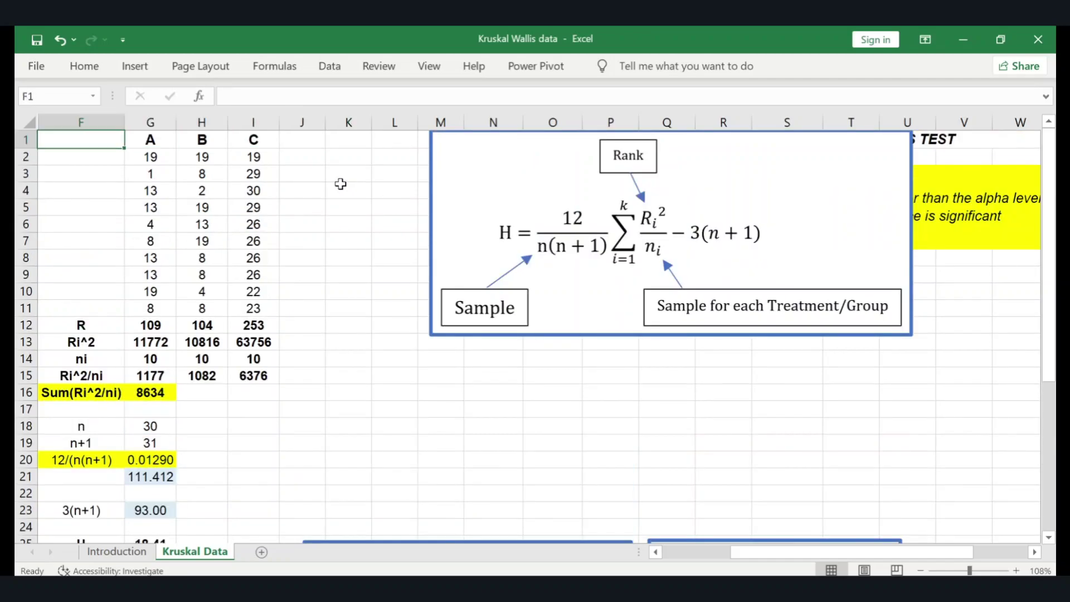
key("Right")
key("Down")
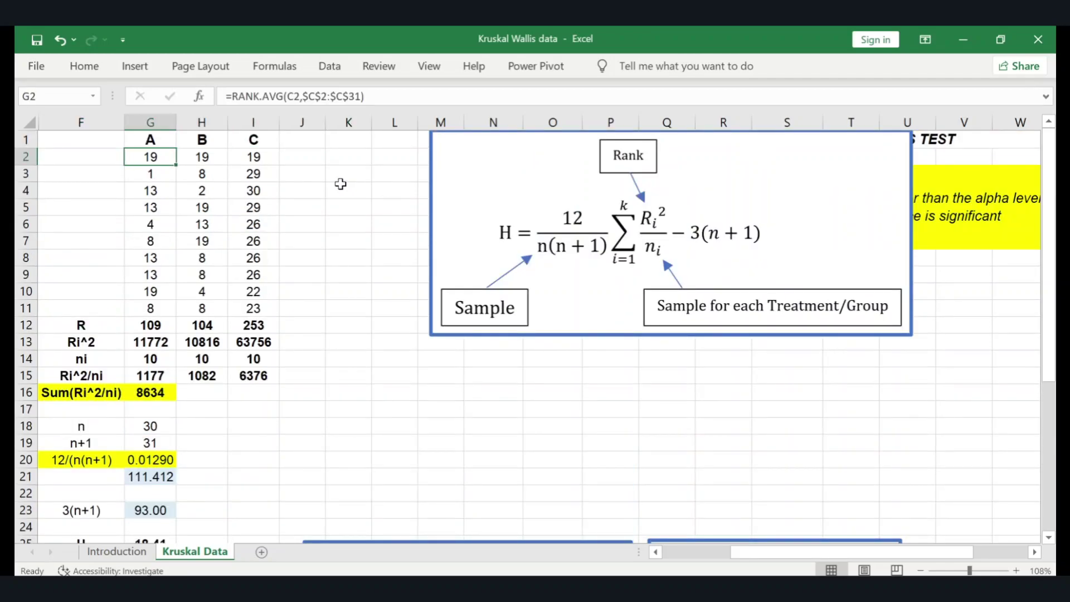
key("shift+Down")
key("shift+Down")
key("shift+Down")
key("shift+Down")
key("shift+Down")
key("shift+Down")
key("shift+Down")
key("shift+Down")
key("shift+Down")
key("shift+Right")
key("shift+Right")
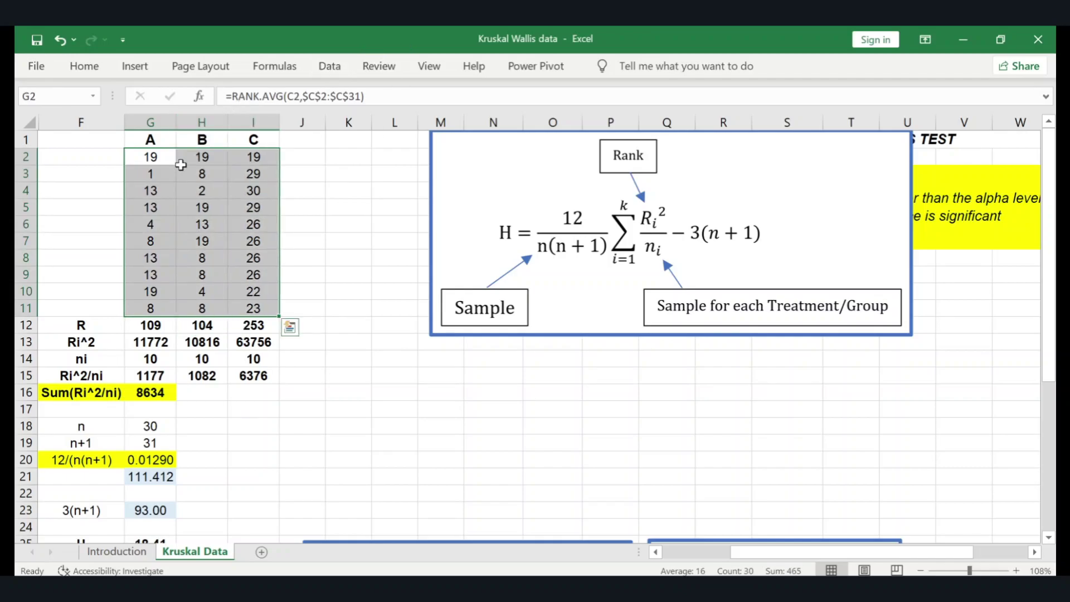
scroll(178, 163, "up", 2, "ctrl")
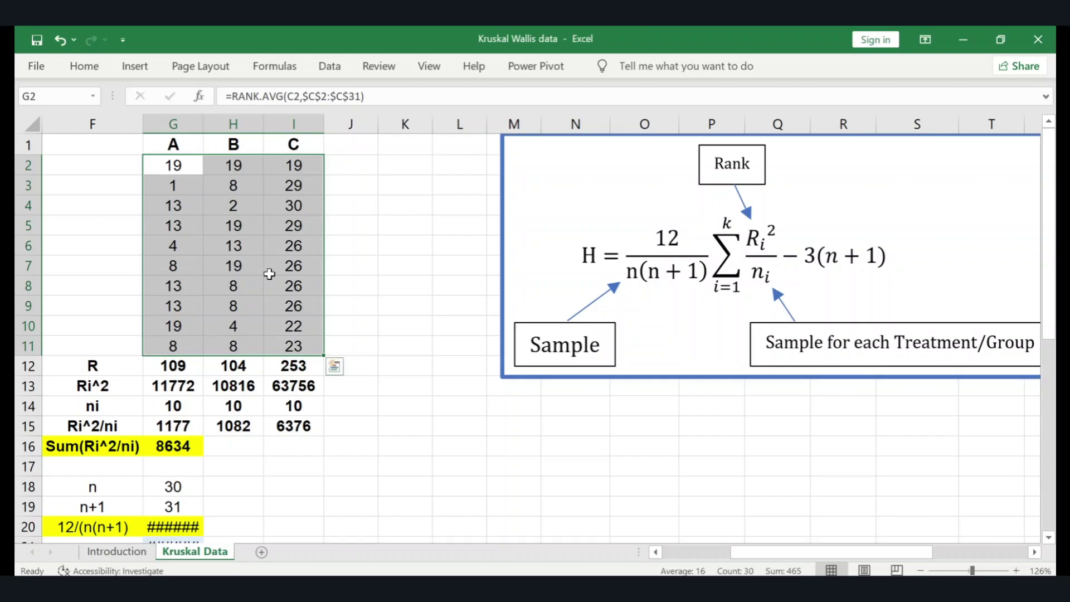
- Review the tie correction formula for D and the adjusted H formula below the H calculation
key("Down")
key("Down")
key("Down")
key("Down")
key("Down")
key("Down")
key("Down")
key("Down")
key("Down")
key("Down")
key("Down")
key("Down")
key("Down")
key("Down")
key("Down")
key("Down")
key("Down")
key("Down")
key("Down")
key("Down")
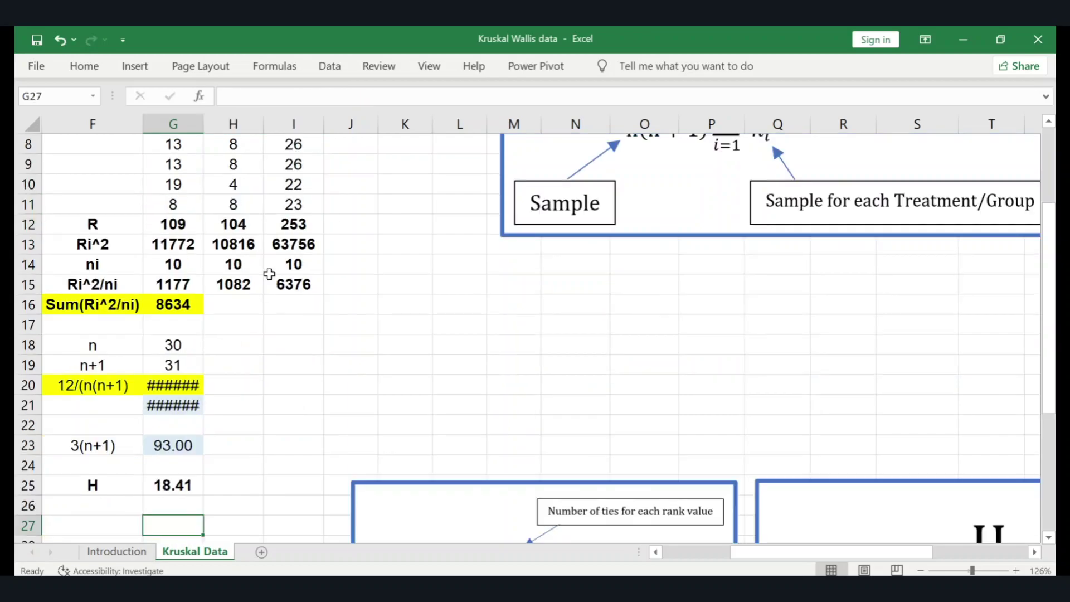
key("Up")
key("Down")
key("Down")
key("Down")
key("Down")
key("Down")
key("Down")
key("Down")
key("Down")
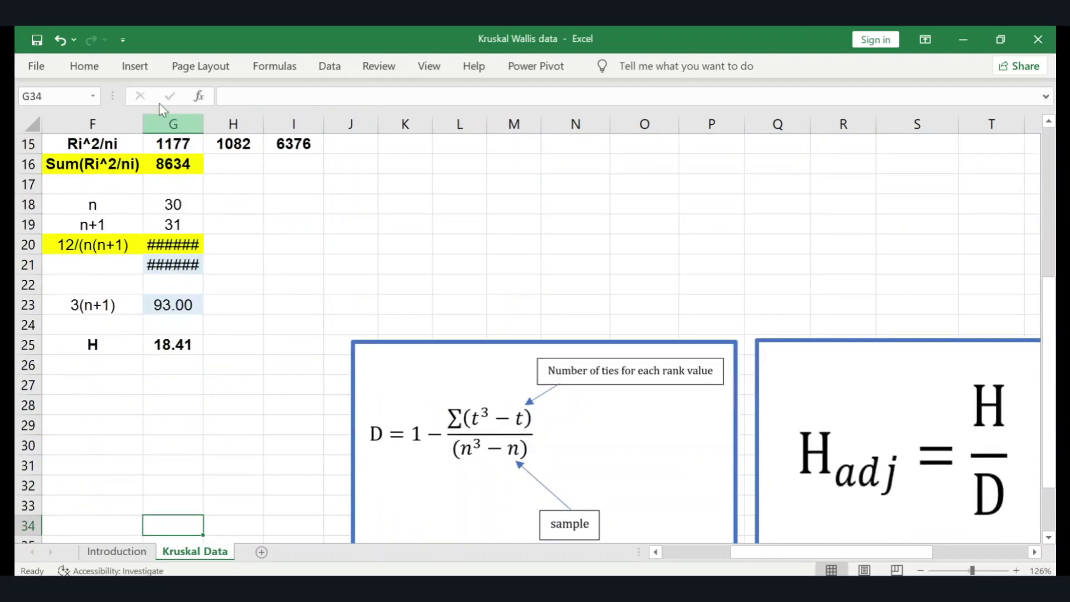
- Fit column G's width to its contents and select the H label and value in F25:G25
double_click(204, 117)
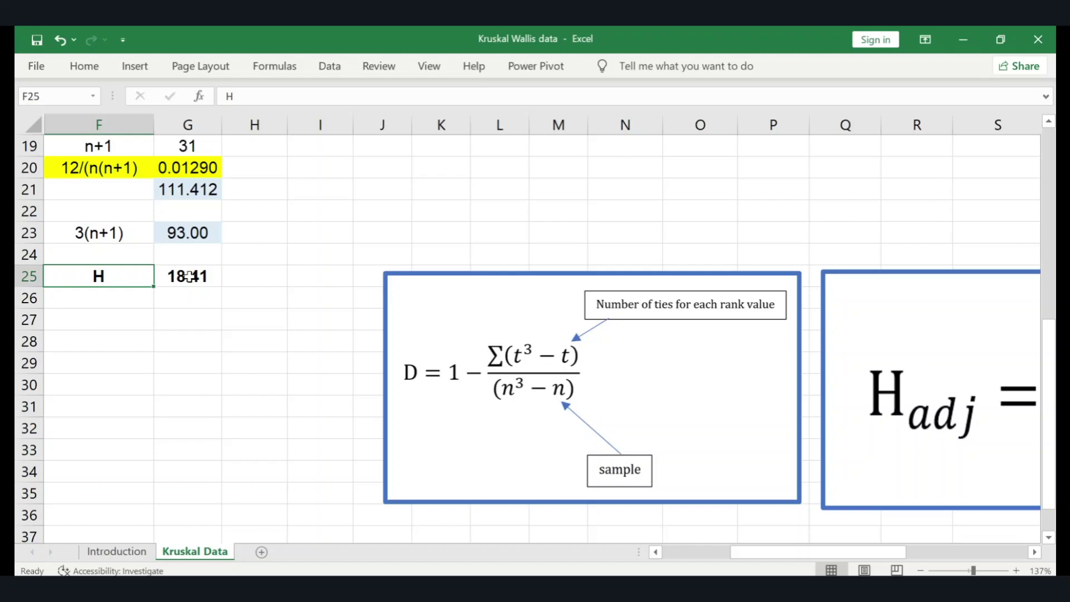
left_click_drag(190, 276, 113, 271)
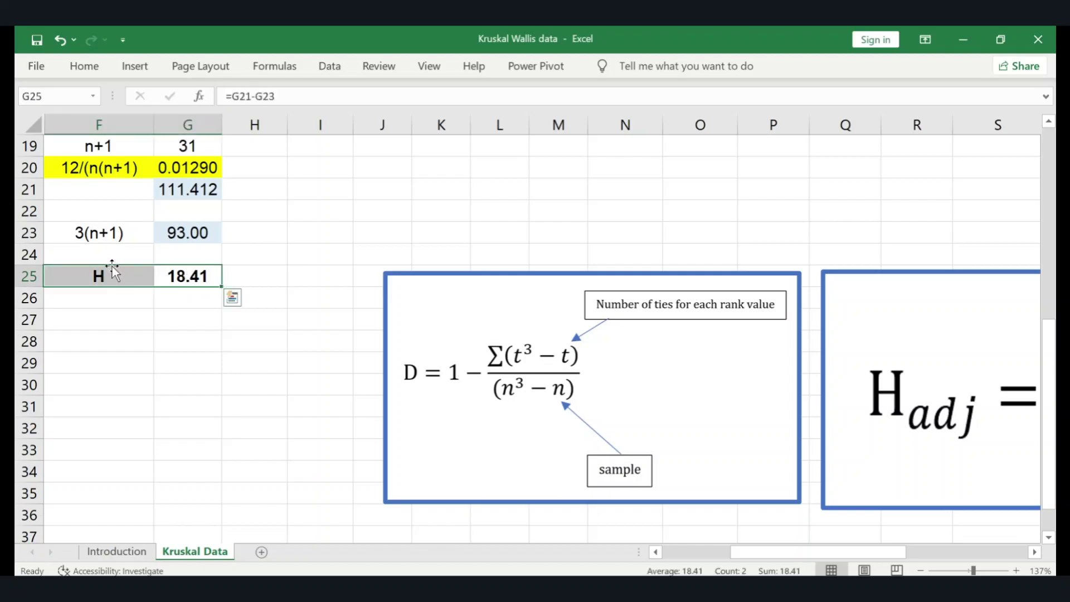